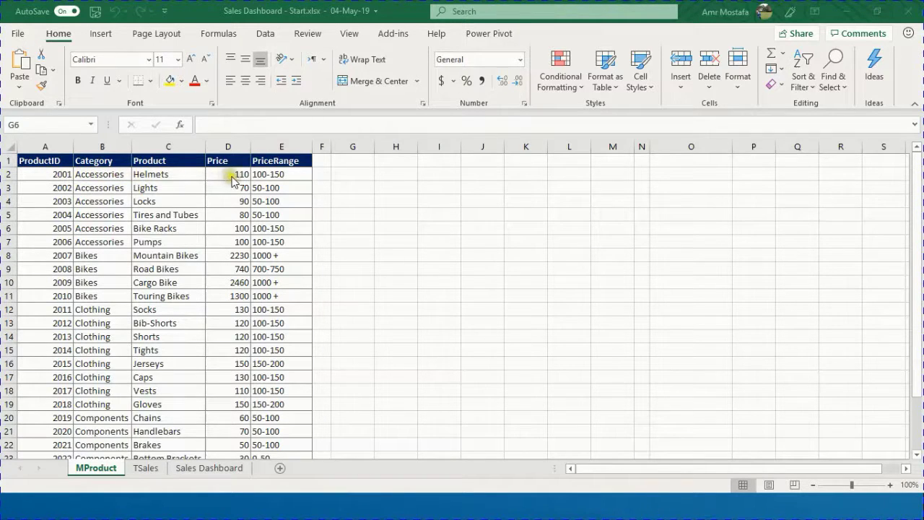
- Convert the data range on the TSales sheet into a table with headers
left_click(149, 471)
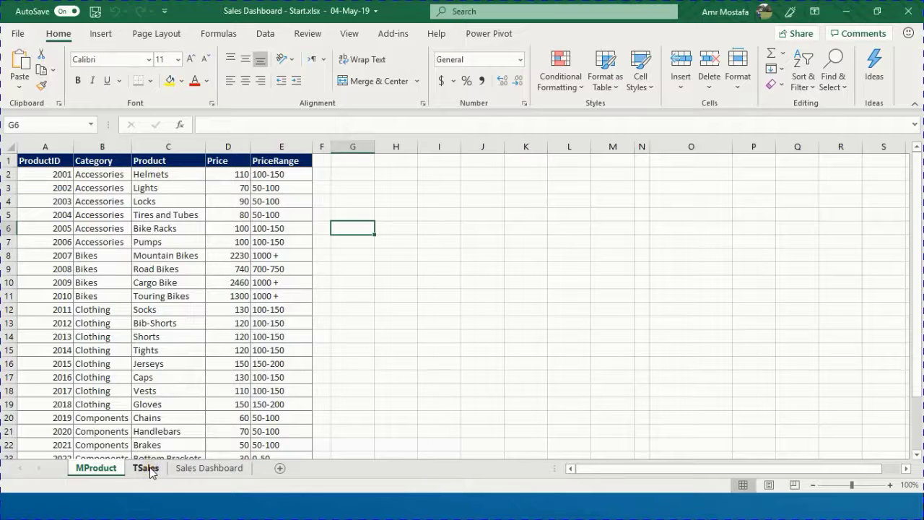
left_click(149, 469)
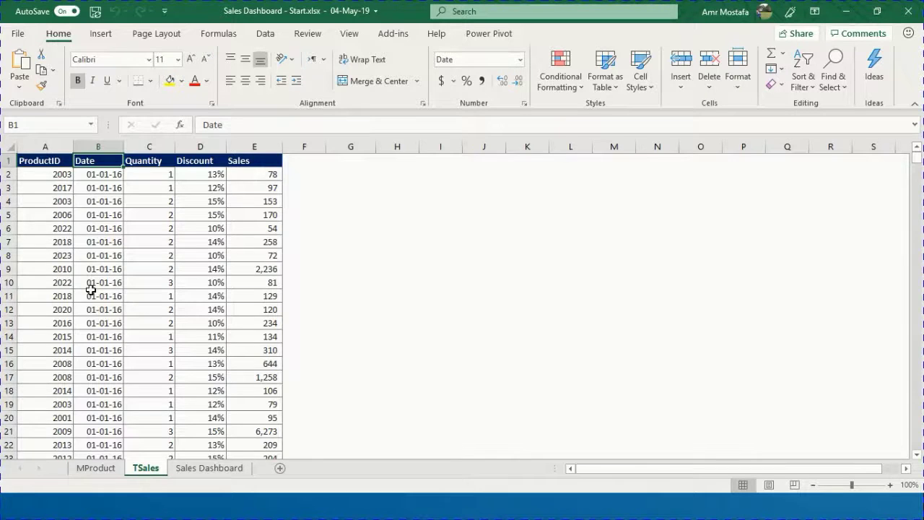
key("ctrl+Down")
key("ctrl+Up")
left_click(110, 216)
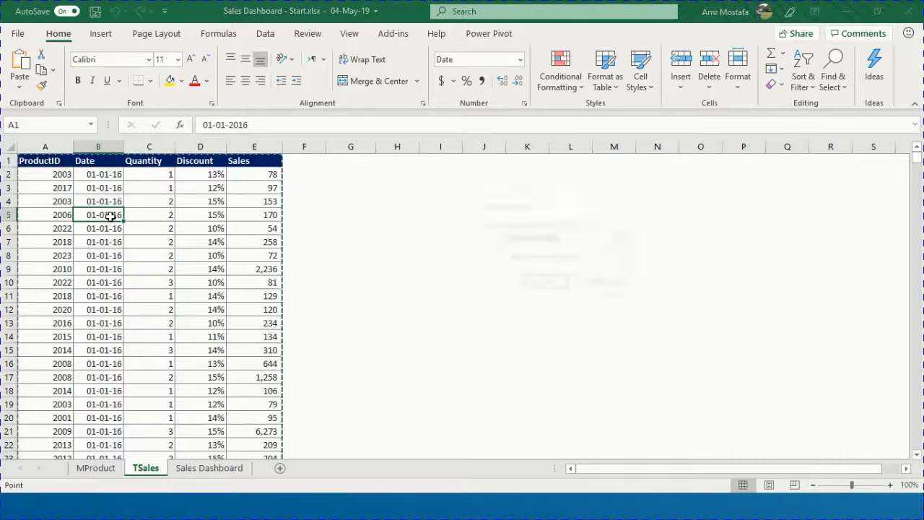
key("ctrl+t")
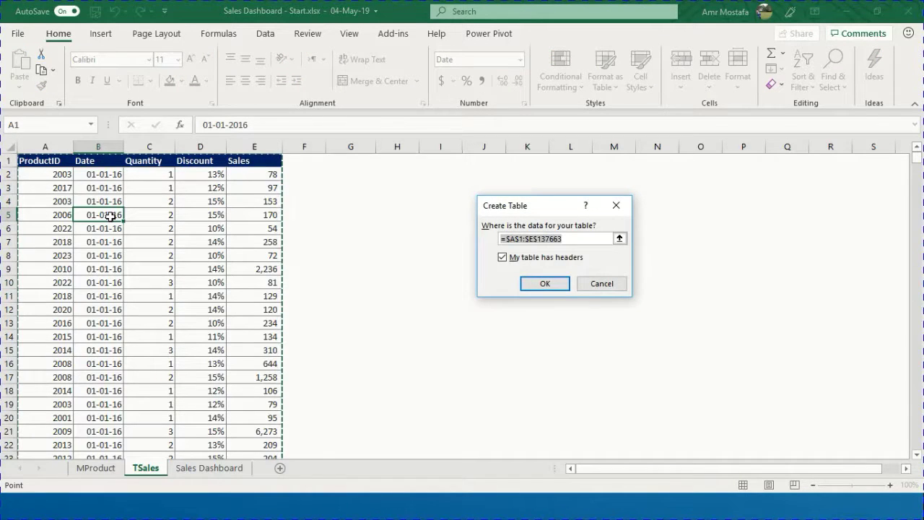
left_click(498, 277)
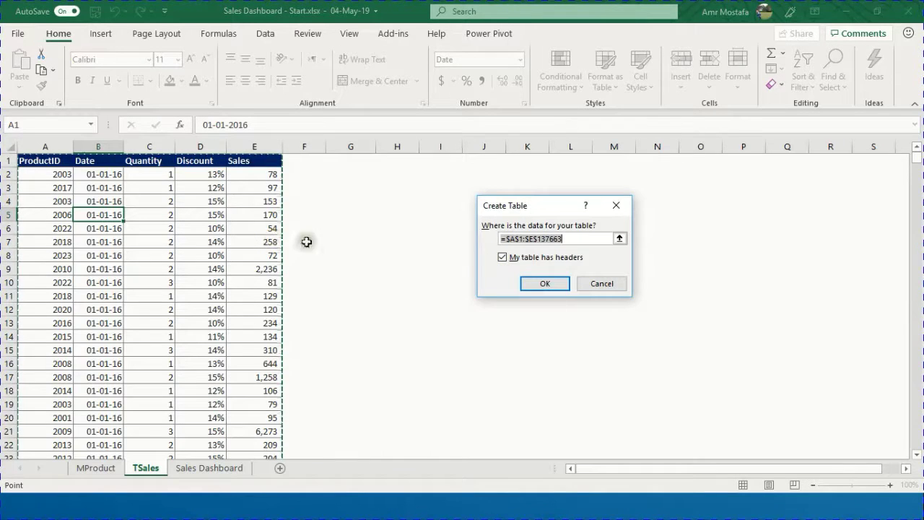
left_click(542, 284)
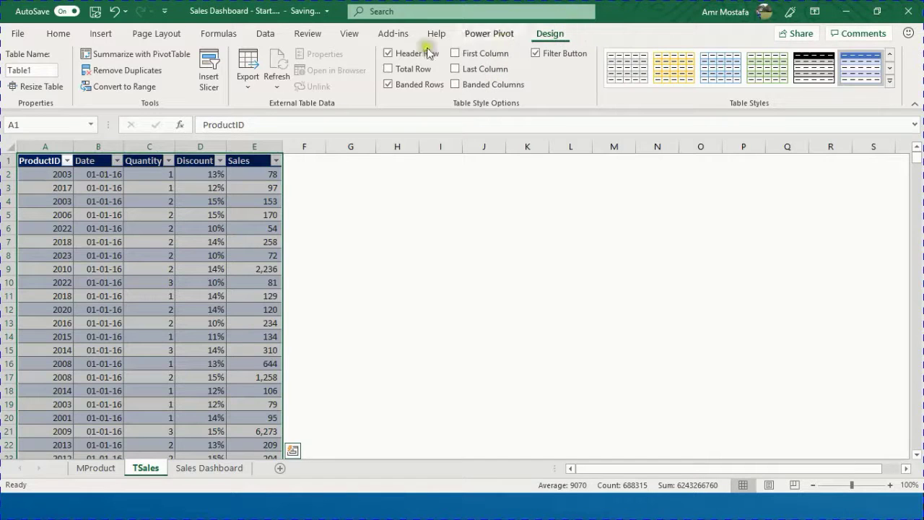
- Name the new table on the TSales sheet TSales, matching the sheet name
left_click(47, 70)
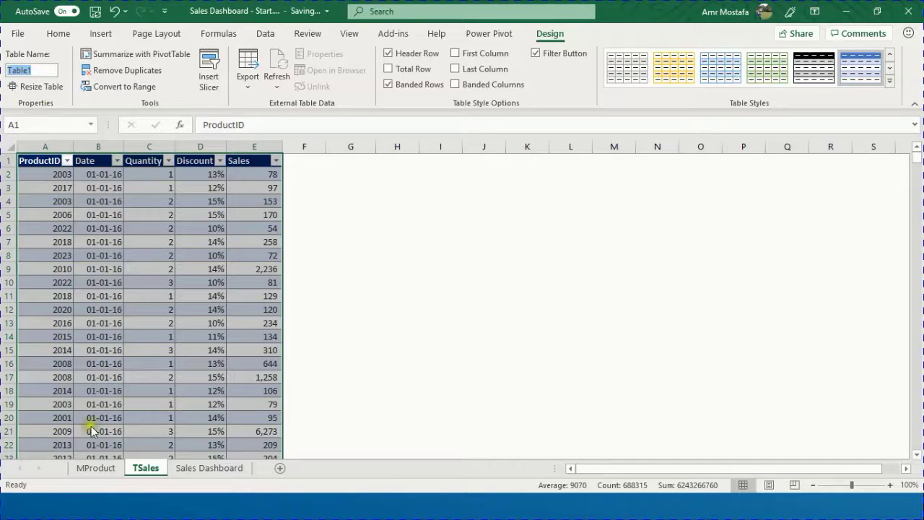
double_click(152, 471)
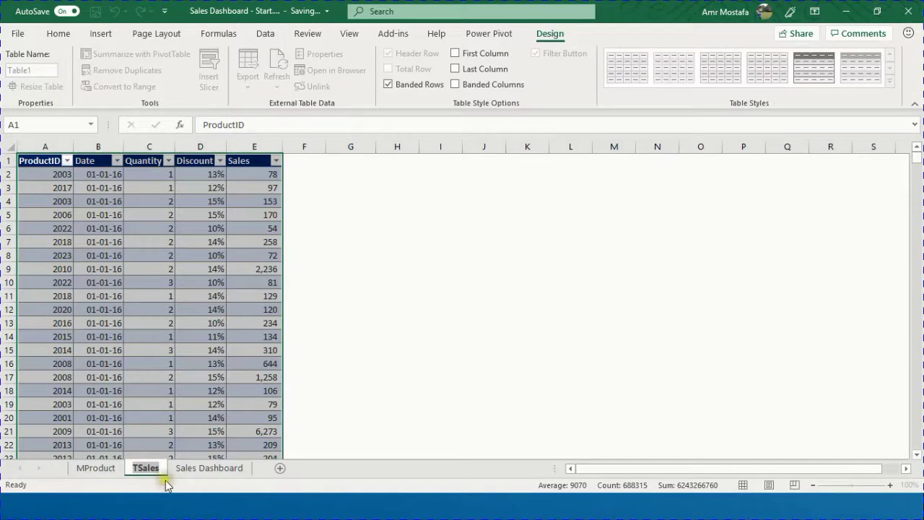
left_click(36, 70)
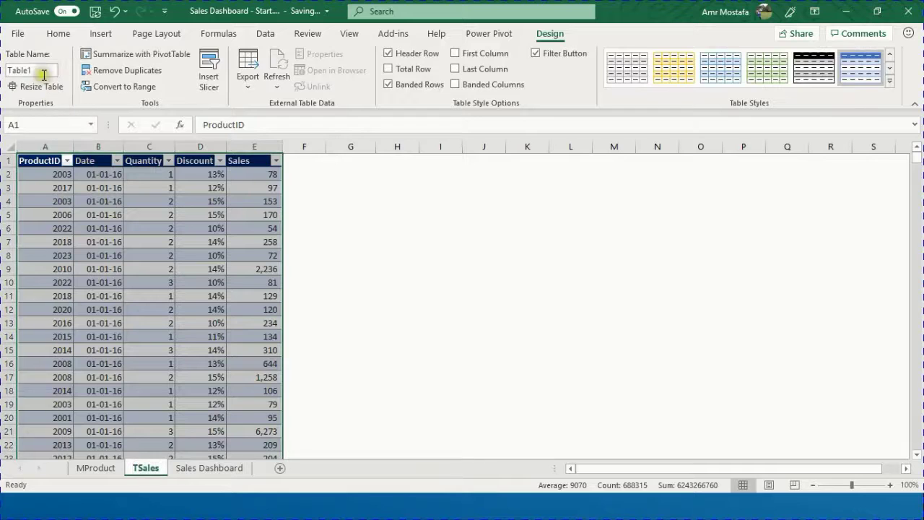
type("TSales")
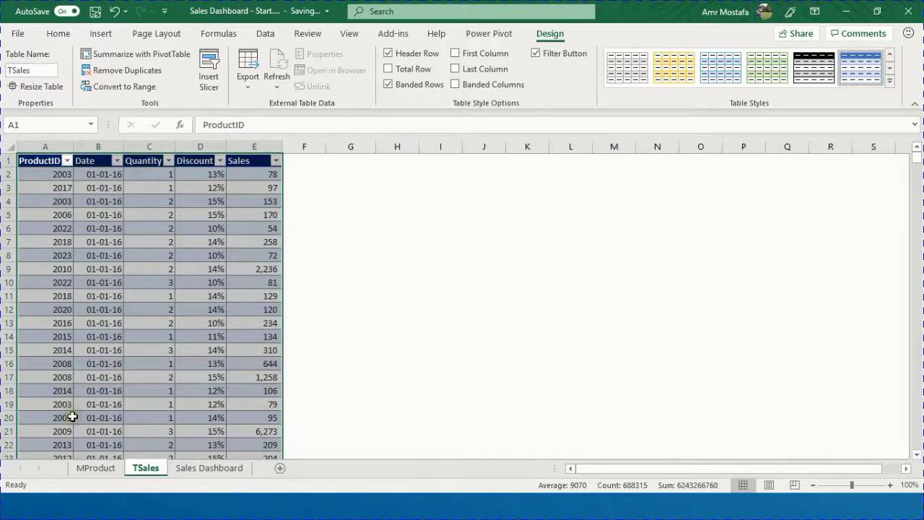
- Convert the product data on the MProduct sheet into a table with headers
left_click(105, 469)
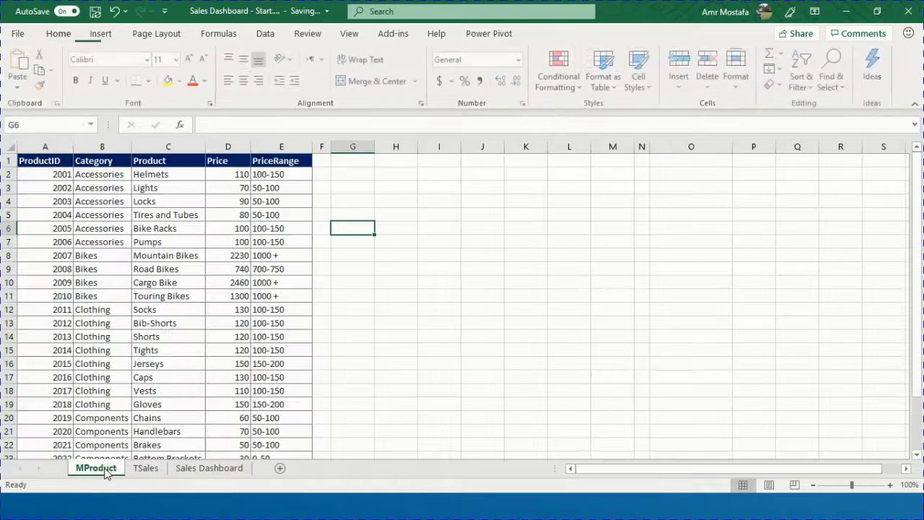
left_click(112, 255)
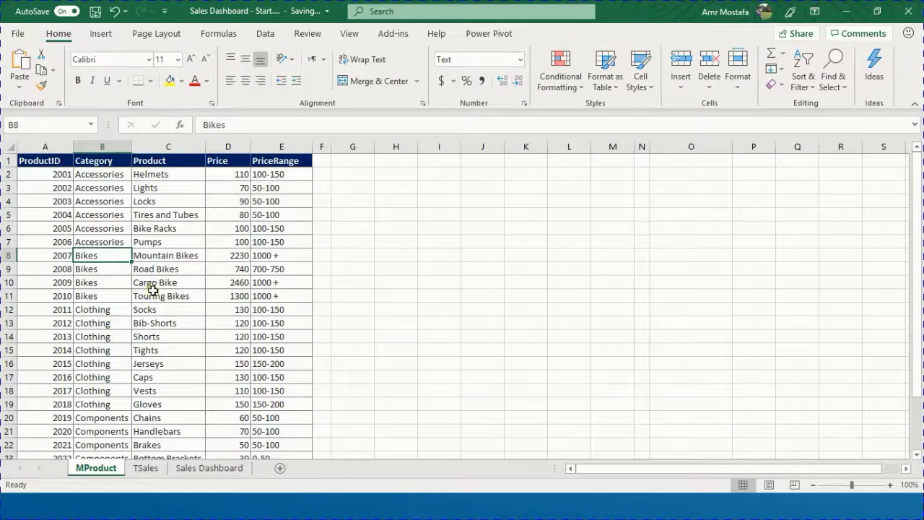
key("ctrl+t")
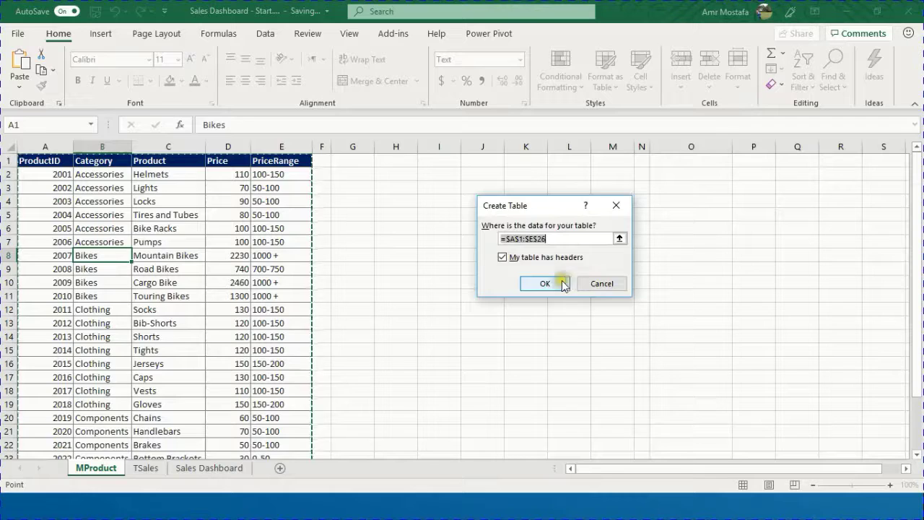
left_click(542, 282)
- Name the product table MProduct, matching its sheet name
left_click(94, 476)
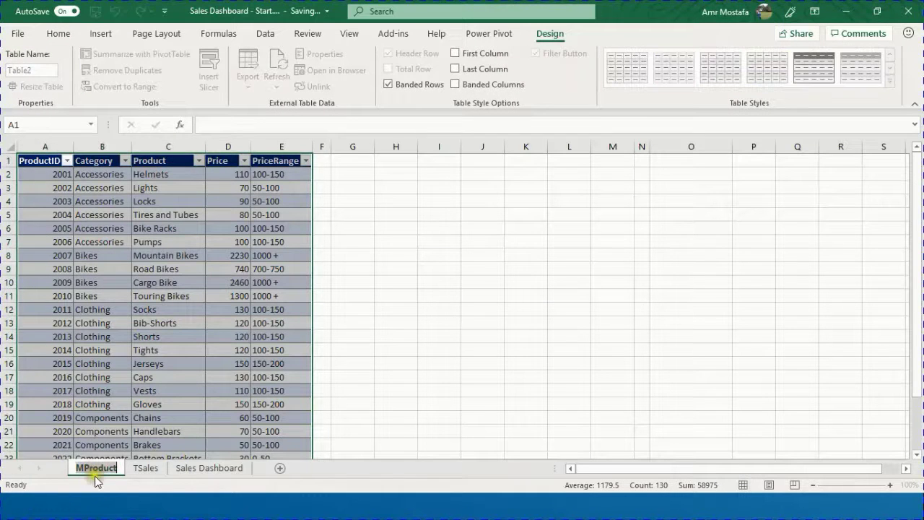
left_click(30, 70)
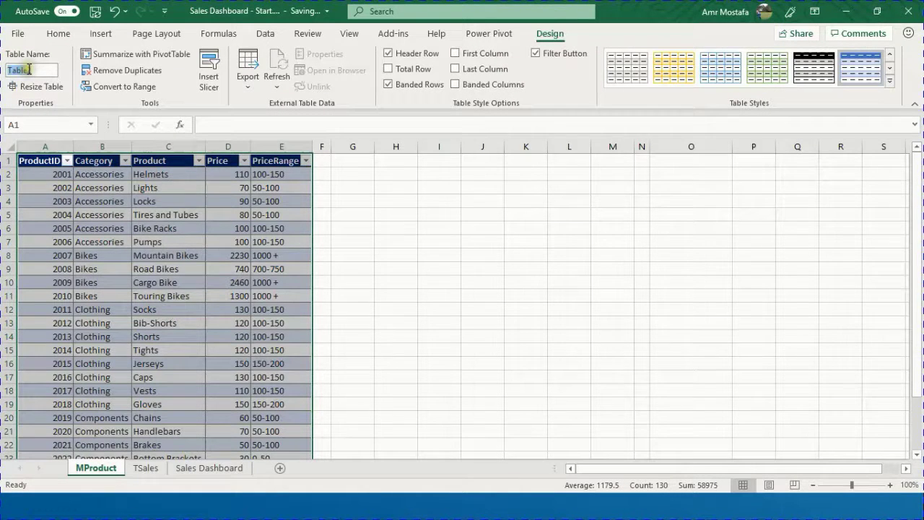
type("MProduct")
left_click(135, 350)
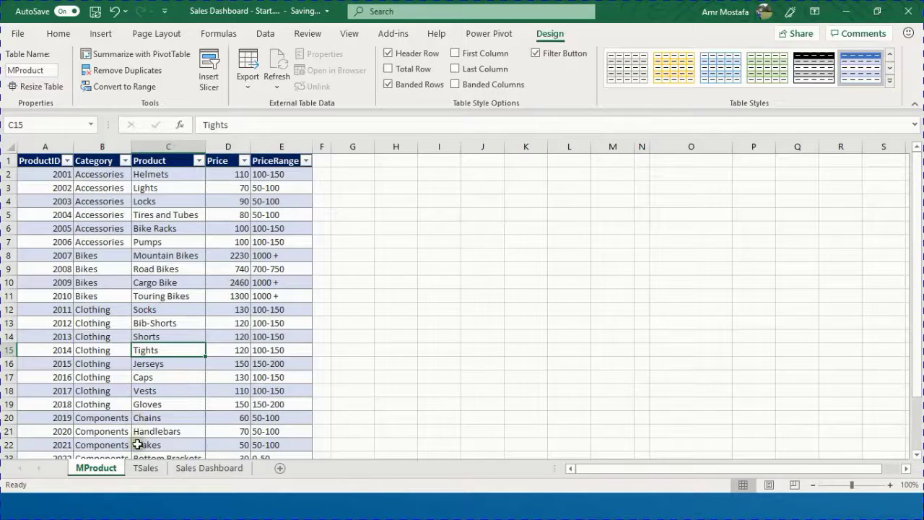
- Create a PivotTable from the TSales table at cell O5 of the existing Sales Dashboard sheet, adding the data to the Data Model
left_click(145, 468)
left_click(149, 269)
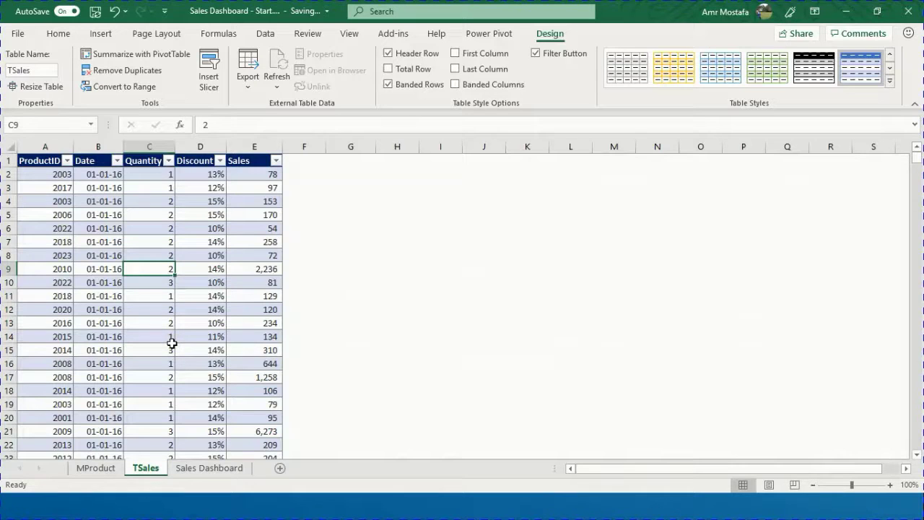
left_click(543, 36)
left_click(137, 57)
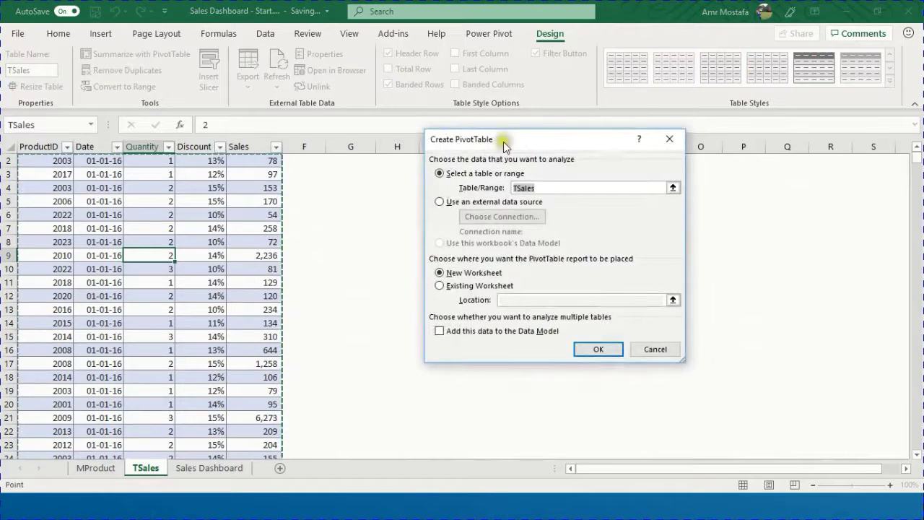
left_click_drag(509, 140, 427, 148)
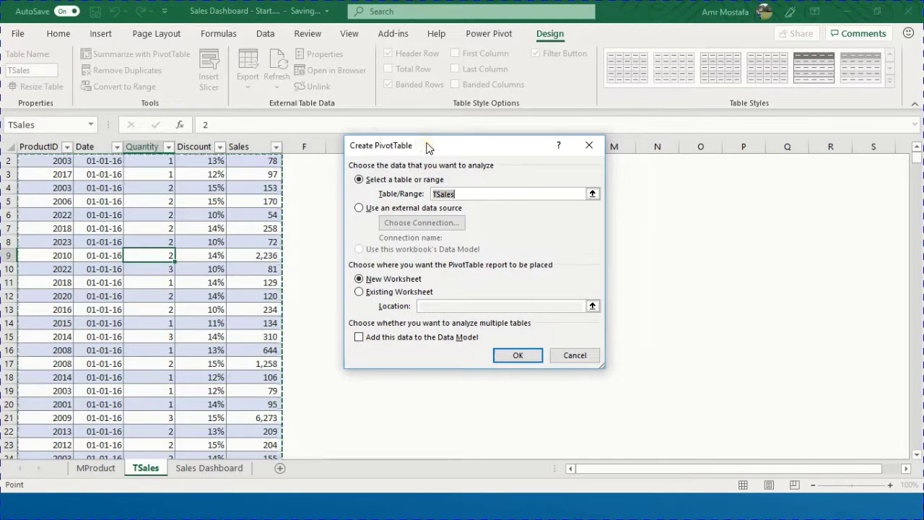
left_click(455, 193)
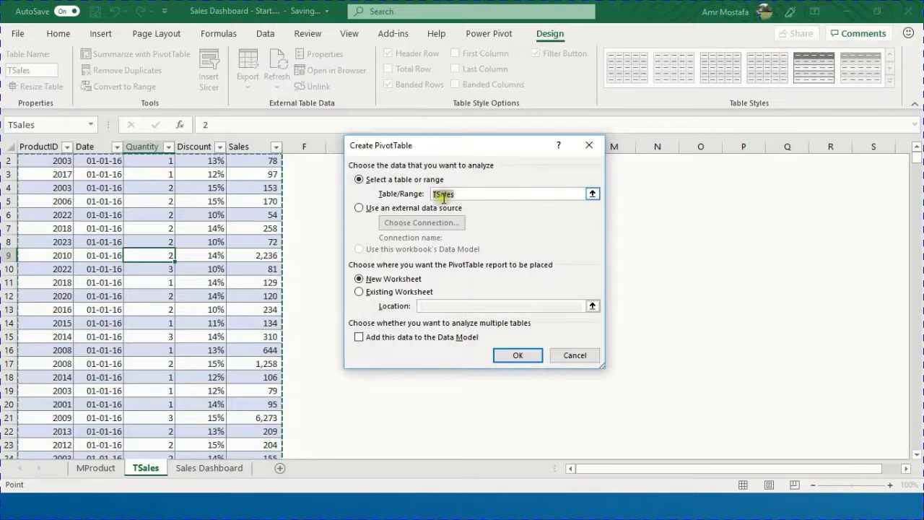
left_click(361, 293)
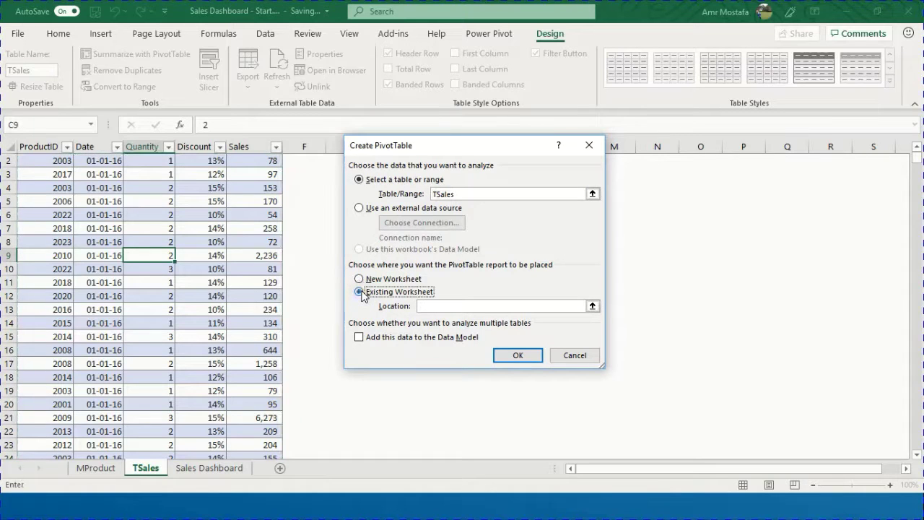
left_click(215, 471)
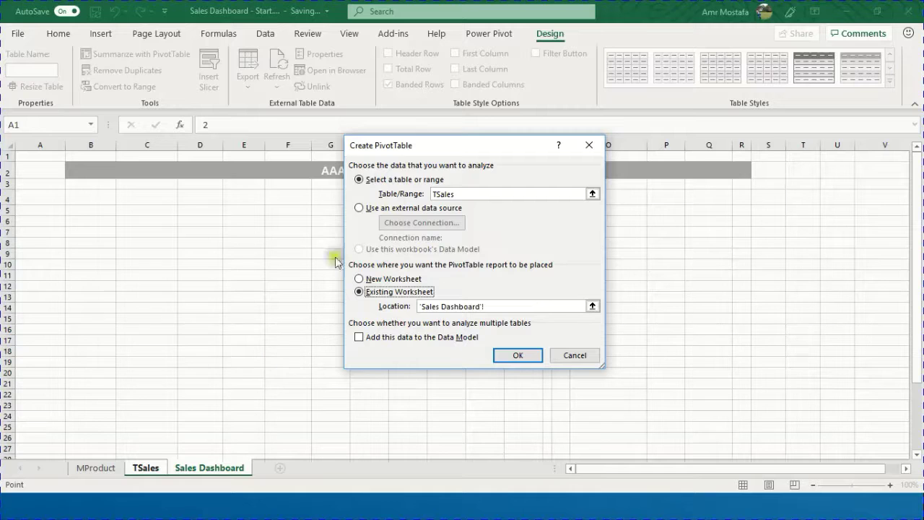
left_click_drag(431, 148, 275, 176)
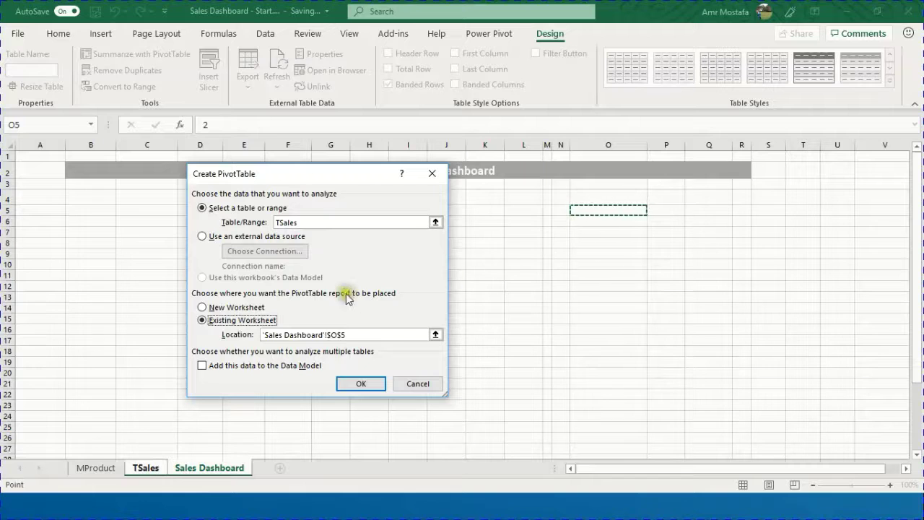
left_click(204, 367)
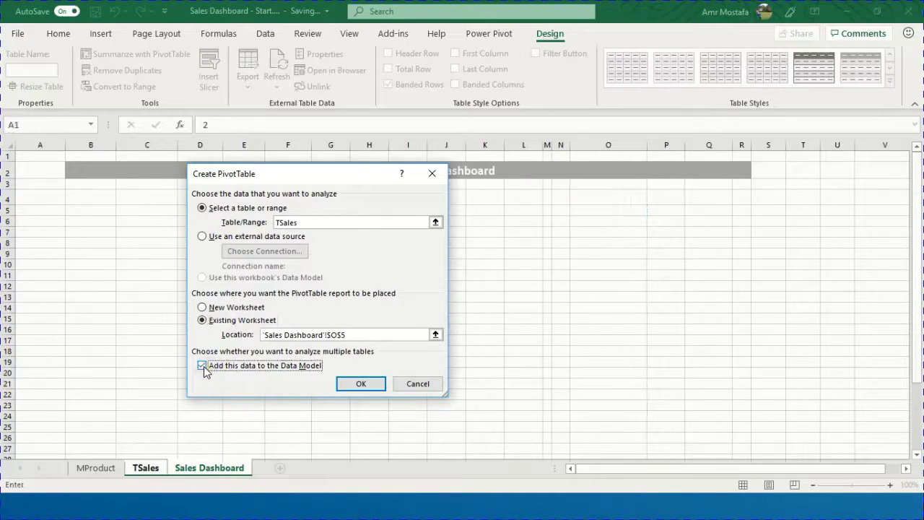
left_click(358, 385)
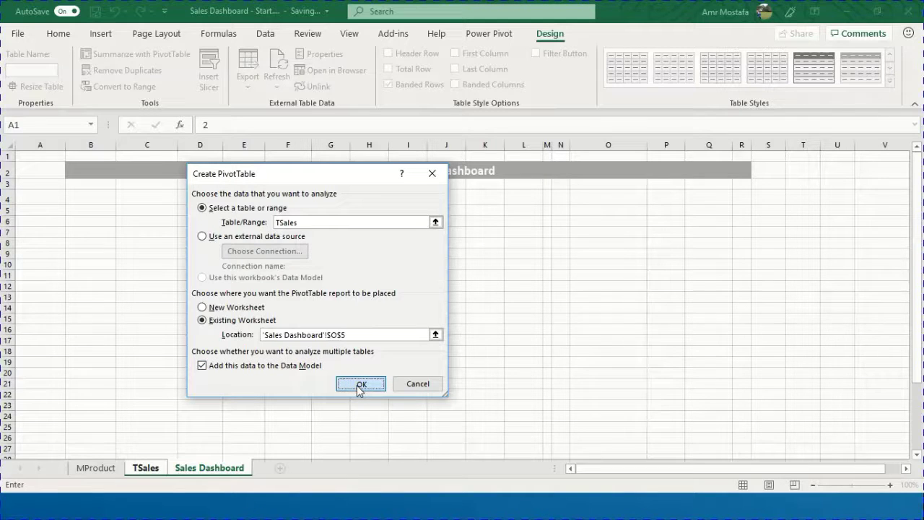
left_click(360, 385)
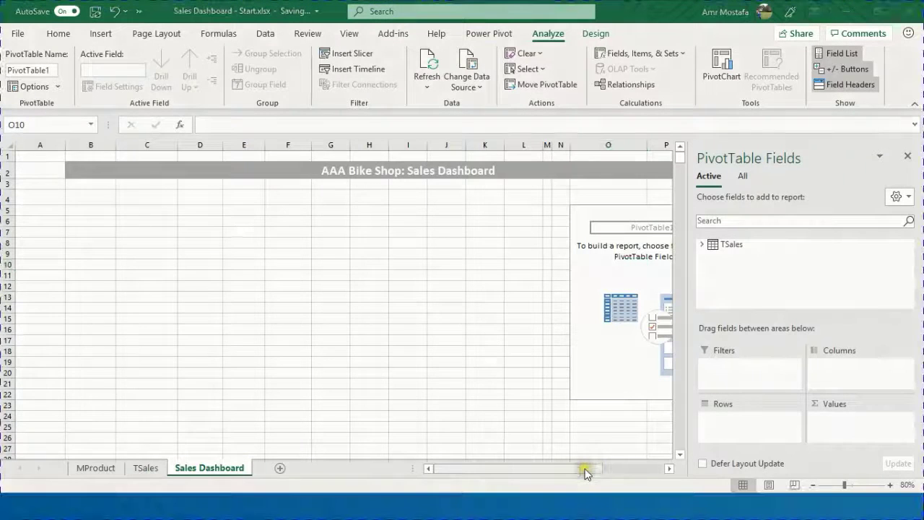
- Rename the new PivotTable on the Sales Dashboard sheet as SalesByCategory
left_click(668, 469)
left_click(668, 469)
left_click(668, 468)
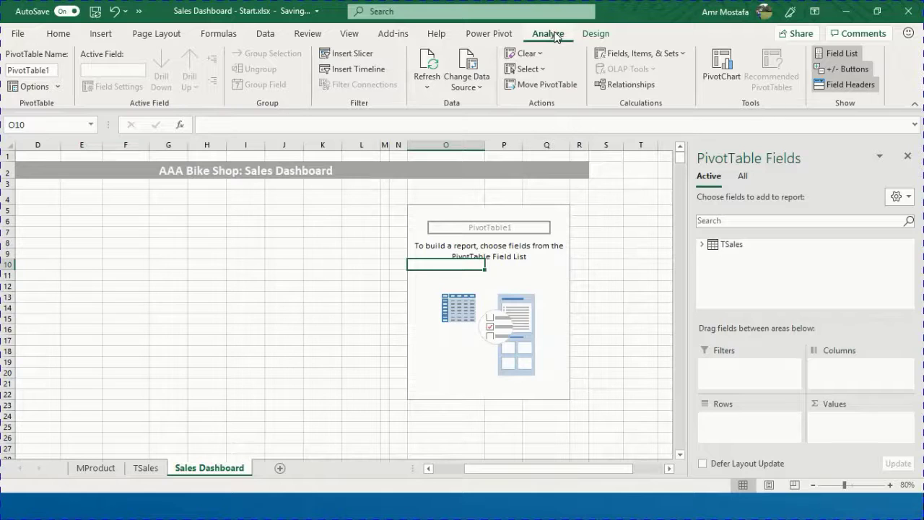
double_click(55, 70)
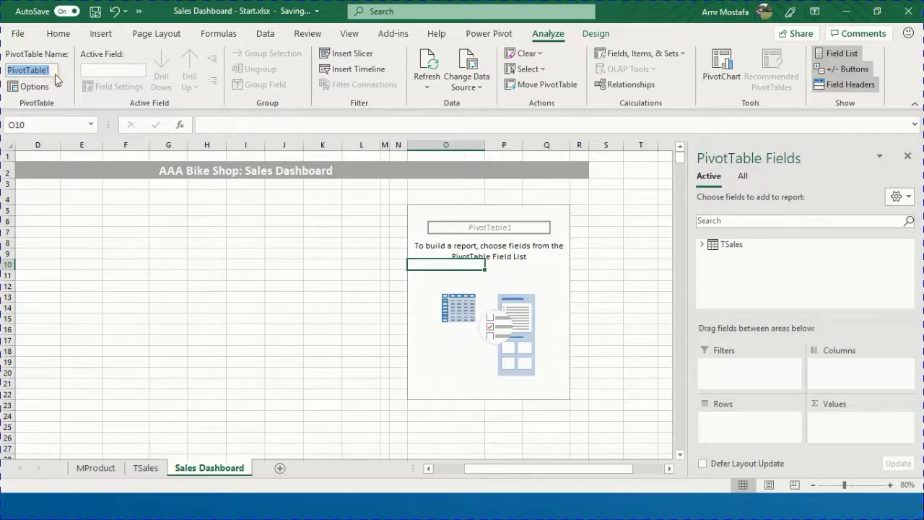
type("Sales")
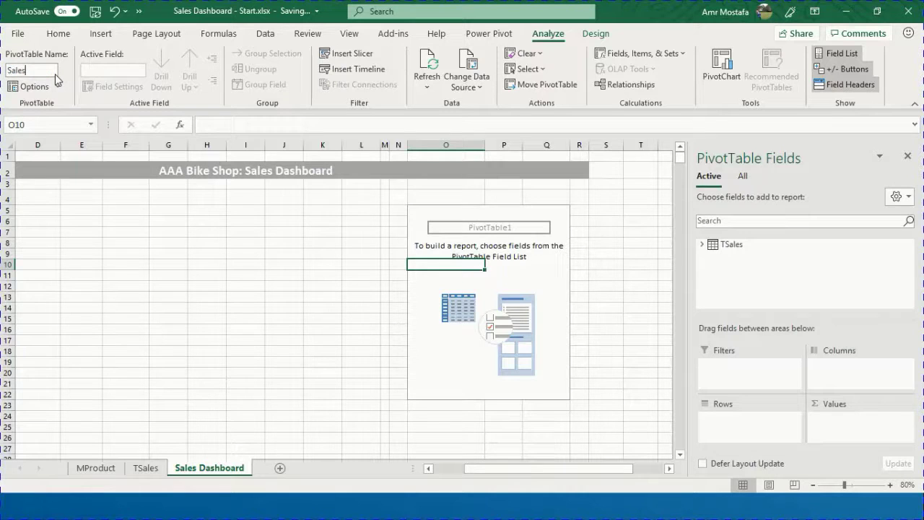
type("ByCategoryry")
key("Return")
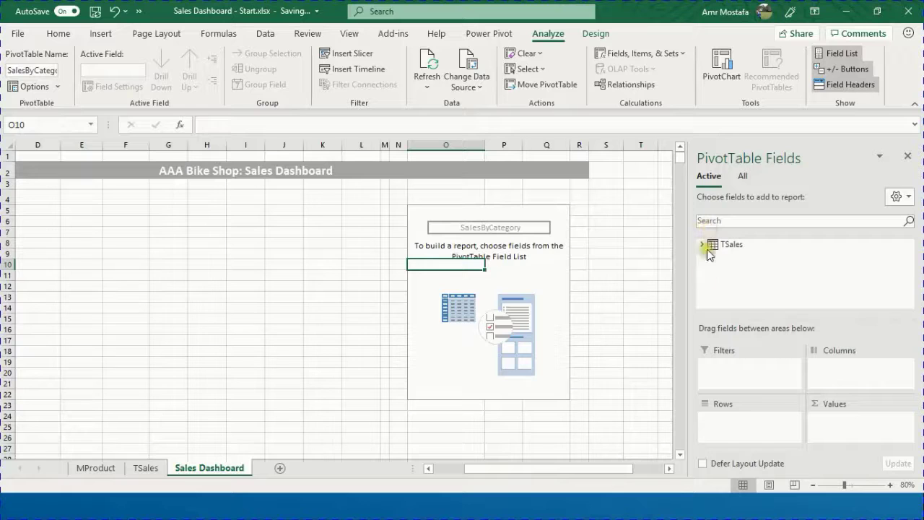
- Show all Data Model tables and add the MProduct fields Category and Product to the PivotTable rows, with Product under Category
left_click(745, 176)
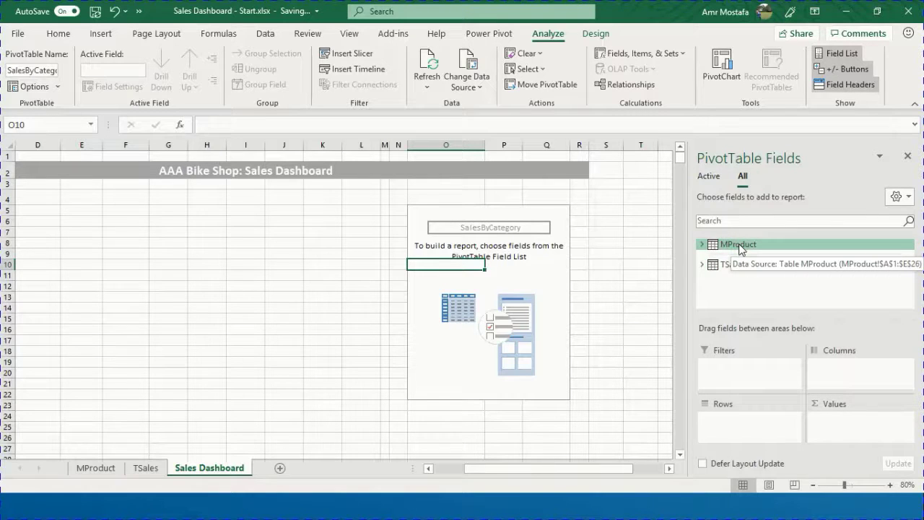
left_click(703, 245)
left_click_drag(736, 271, 753, 410)
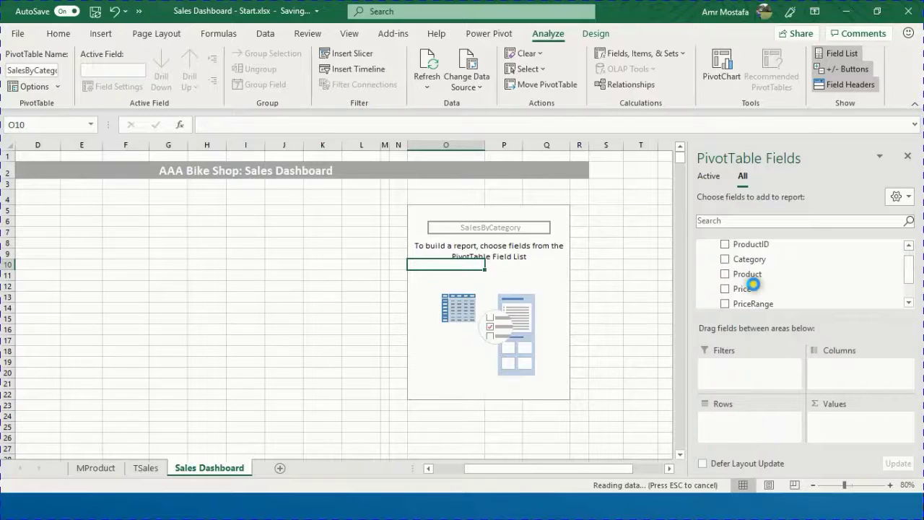
left_click_drag(751, 274, 767, 435)
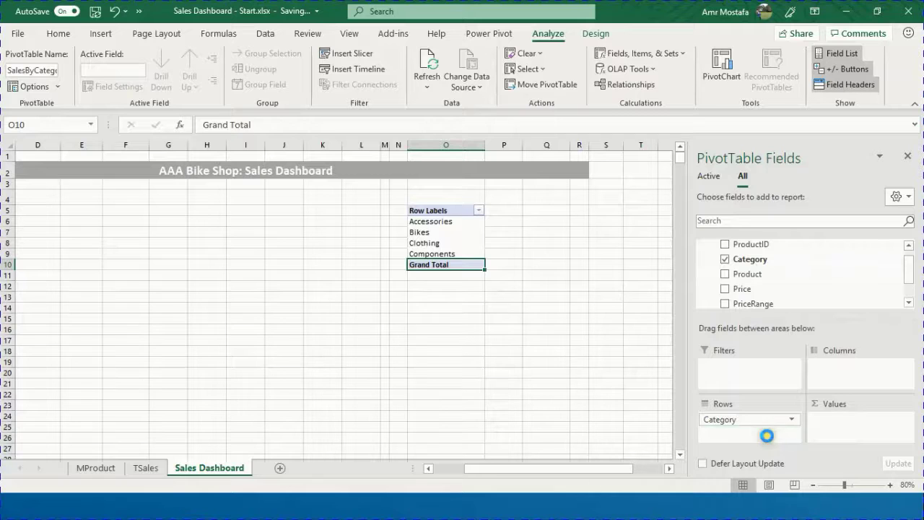
- Add the Quantity field from the TSales table to the PivotTable values
scroll(756, 285, "down", 1)
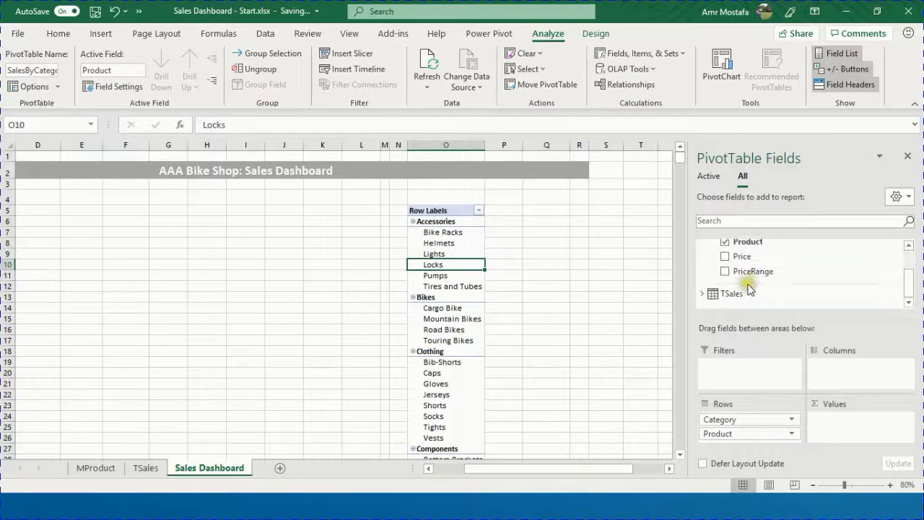
left_click(702, 293)
scroll(727, 281, "down", 1)
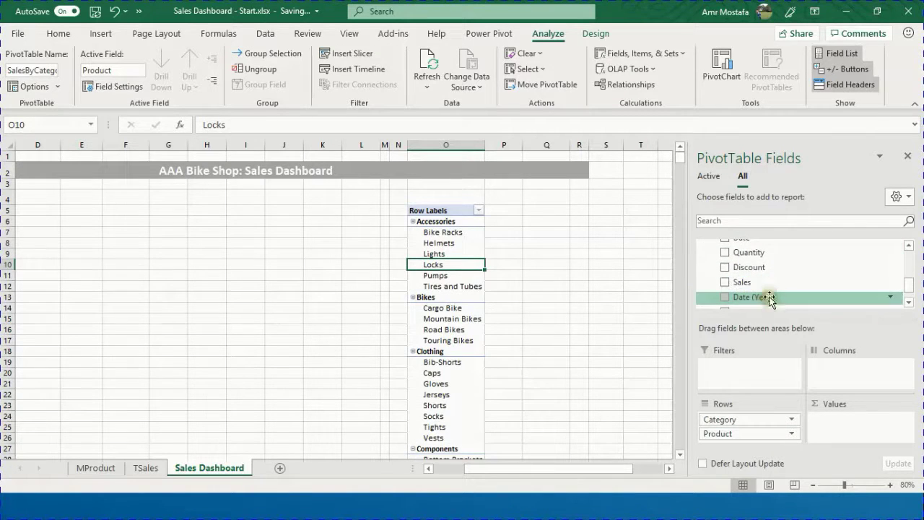
left_click_drag(759, 252, 851, 430)
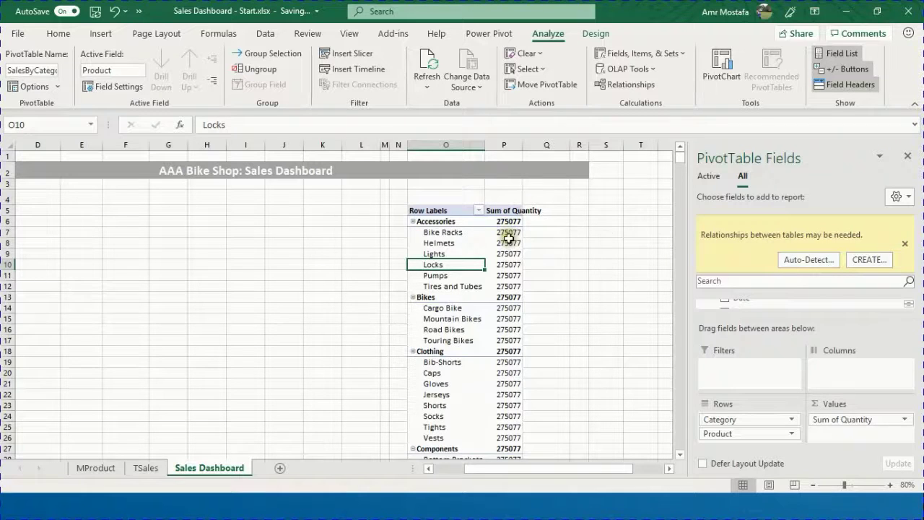
- Review the repeated quantities in the PivotTable and auto-detect the missing relationship between the tables
scroll(506, 280, "down", 4)
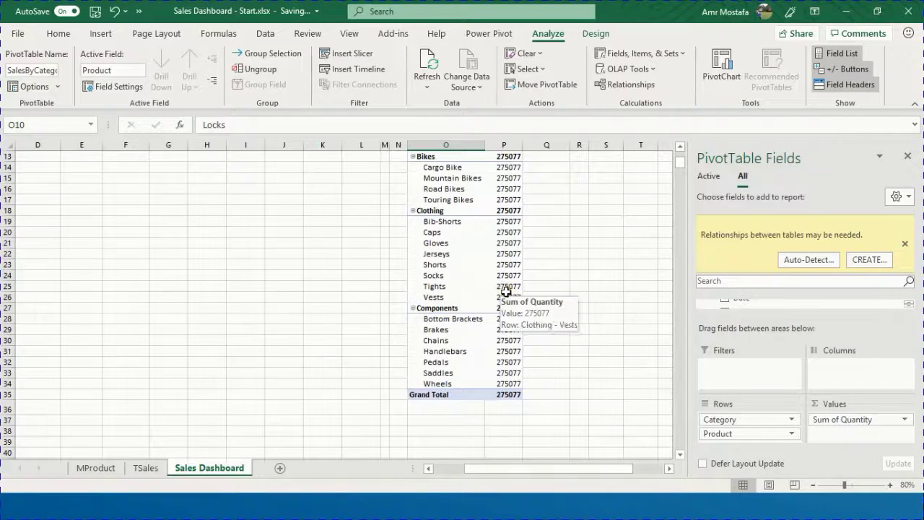
scroll(509, 367, "up", 1)
scroll(508, 366, "up", 3)
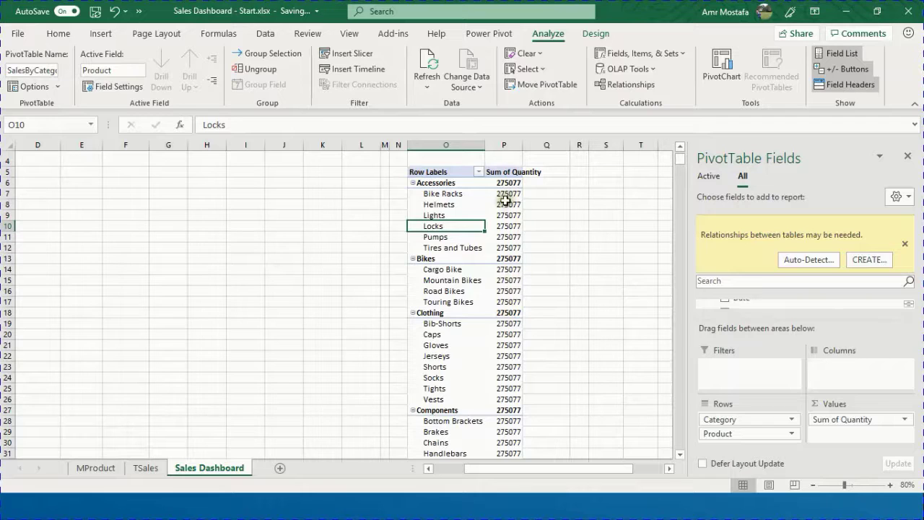
mouse_move(508, 302)
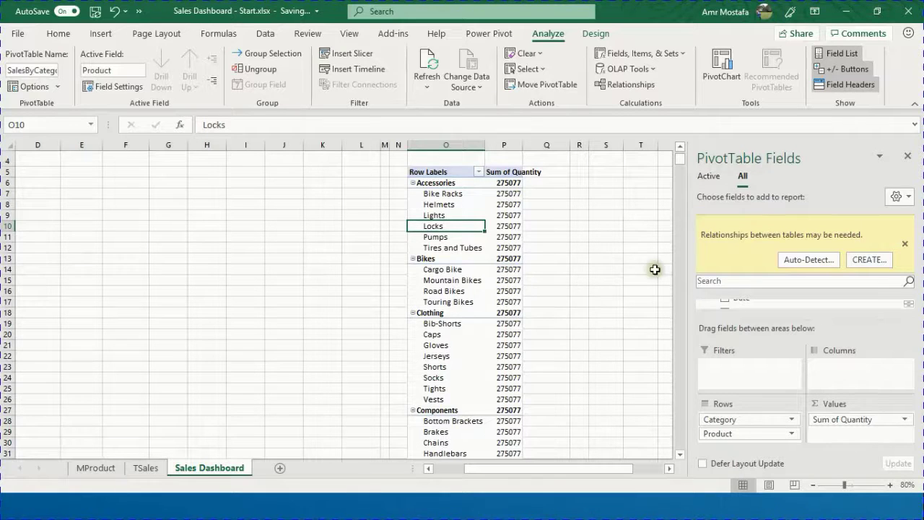
left_click(805, 261)
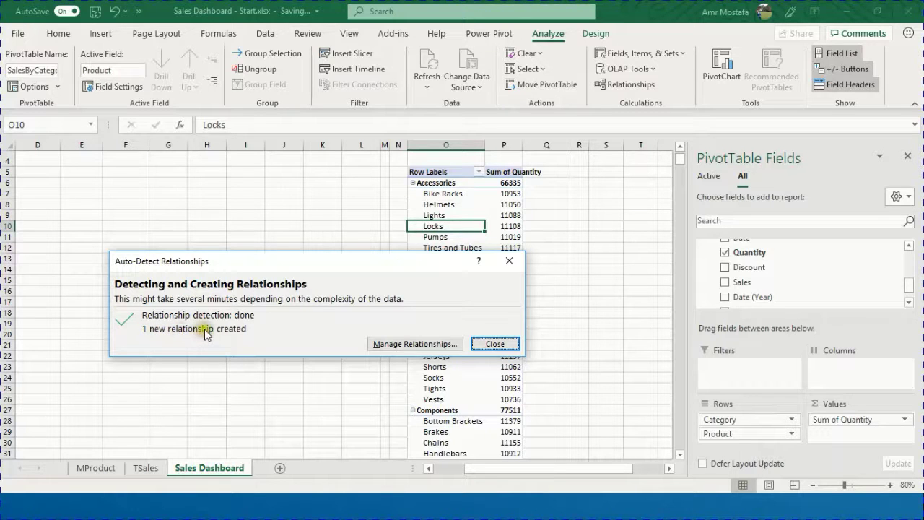
left_click(491, 344)
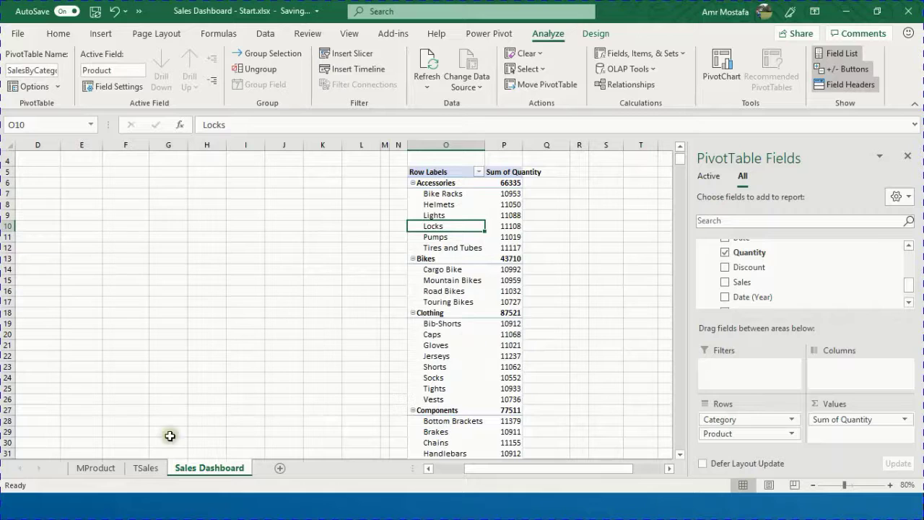
- Compare the ProductID columns on the MProduct and TSales sheets, and return to the PivotTable on the Sales Dashboard sheet
left_click(96, 468)
left_click(55, 174)
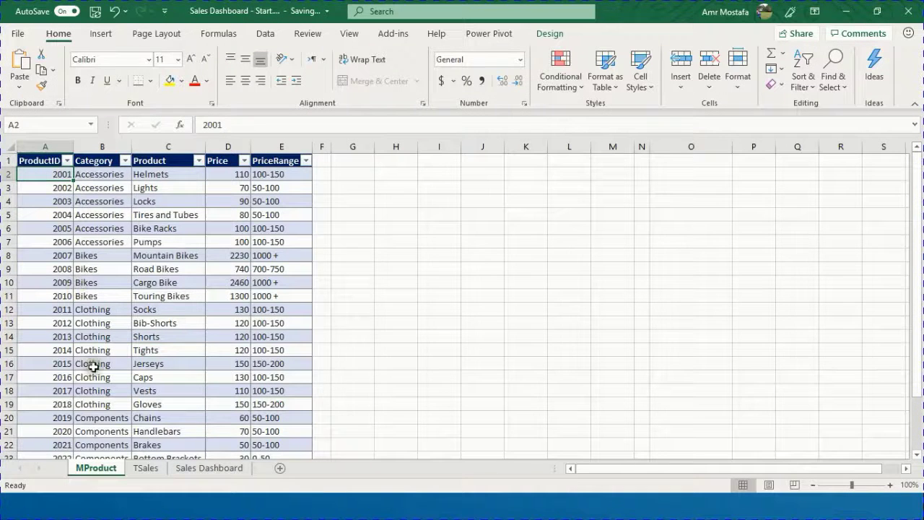
left_click(145, 467)
left_click(48, 167)
scroll(48, 166, "up", 1)
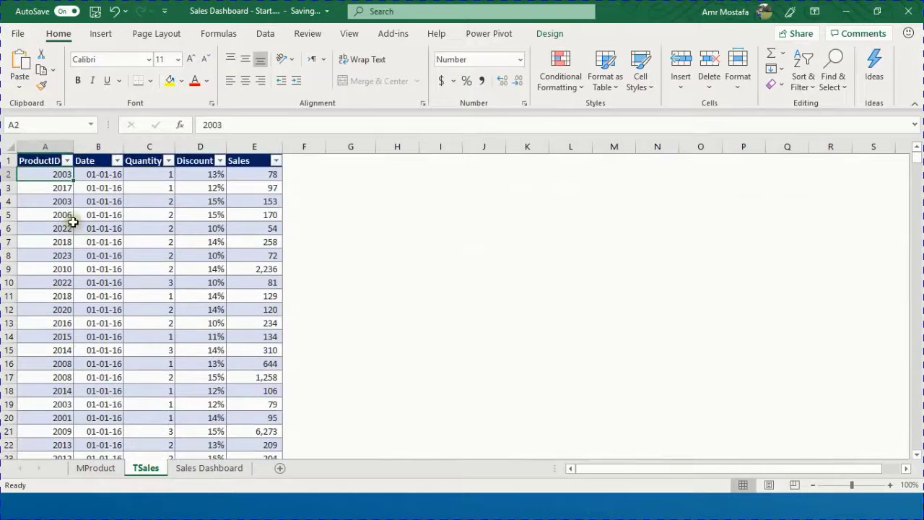
left_click(239, 468)
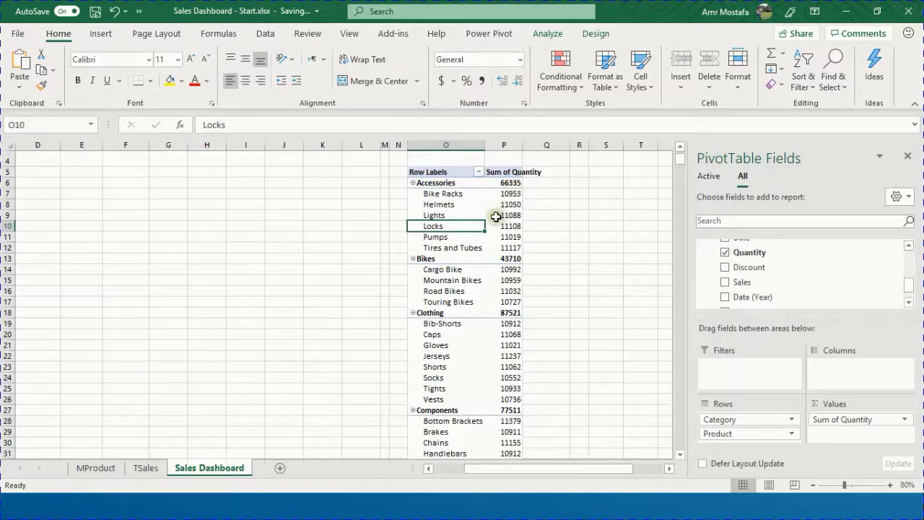
mouse_move(497, 214)
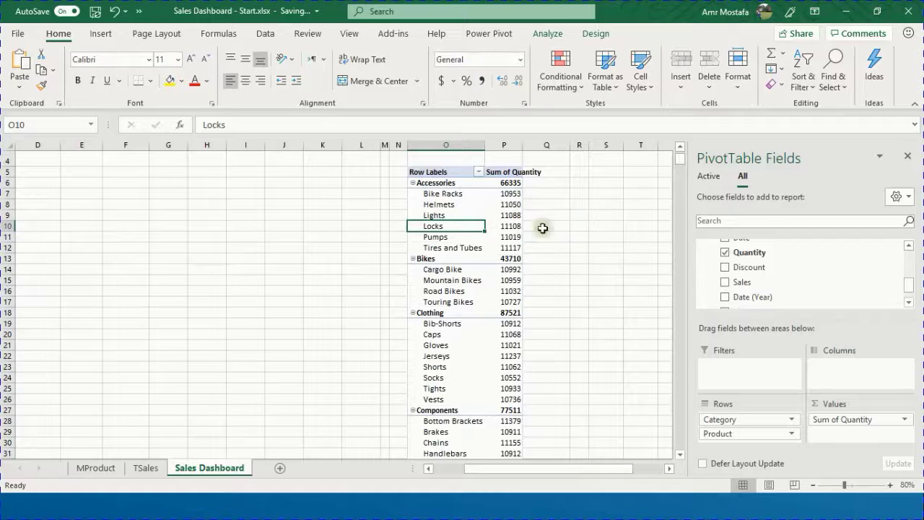
- Add the TSales Sales field to the PivotTable values and format Sum of Quantity as Number with a thousands separator and 0 decimals
left_click_drag(742, 278, 842, 436)
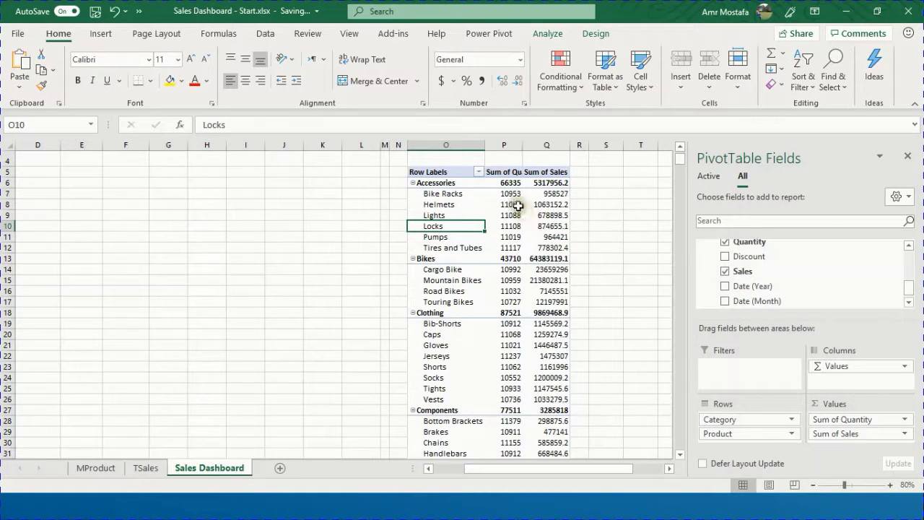
mouse_move(540, 193)
left_click(514, 207)
right_click(515, 205)
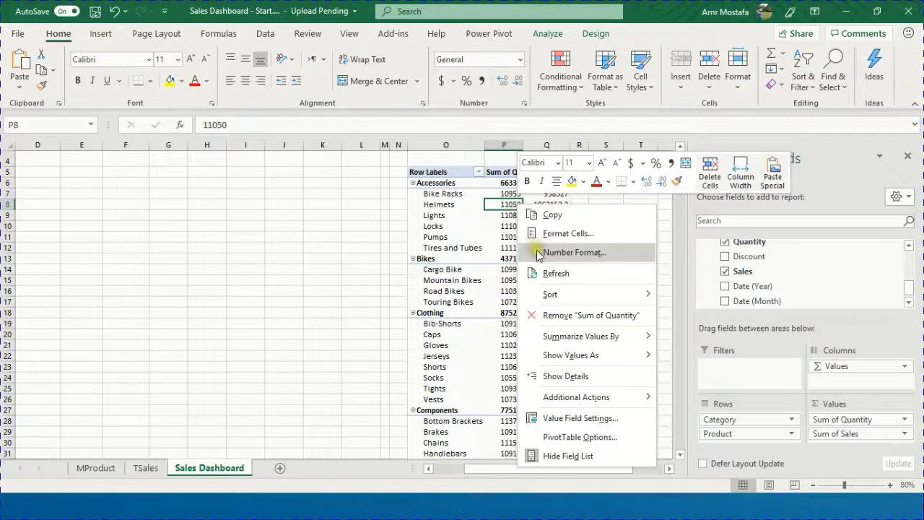
left_click(560, 252)
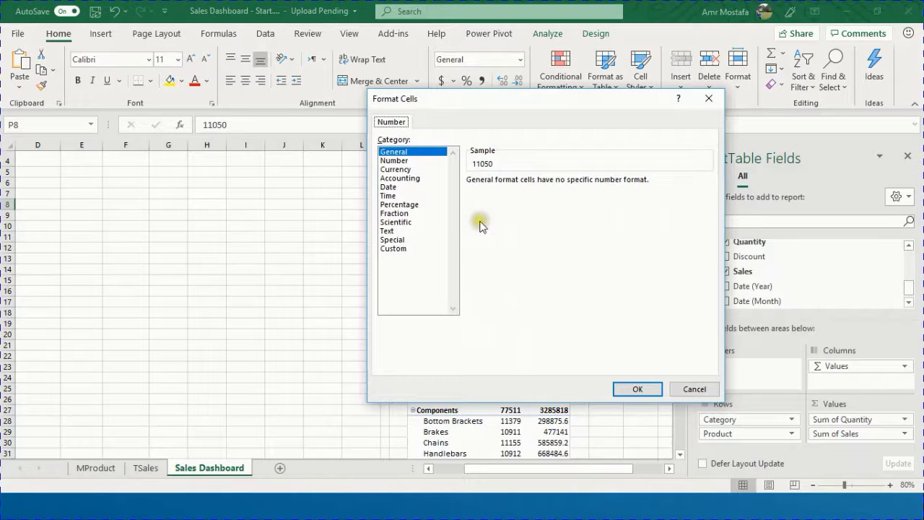
left_click(406, 161)
left_click(473, 197)
left_click(558, 185)
left_click(558, 185)
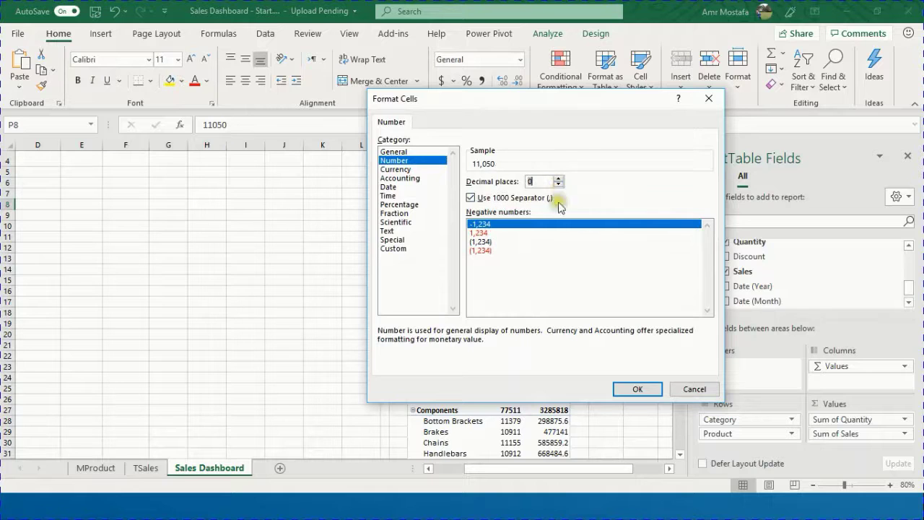
left_click(638, 389)
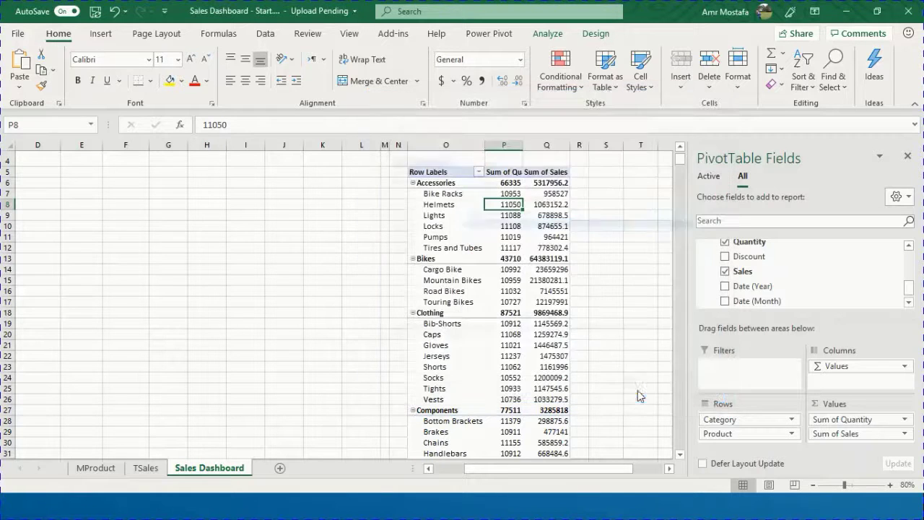
- Set the number format of Sum of Sales to Currency with 0 decimal places
left_click(551, 205)
right_click(558, 209)
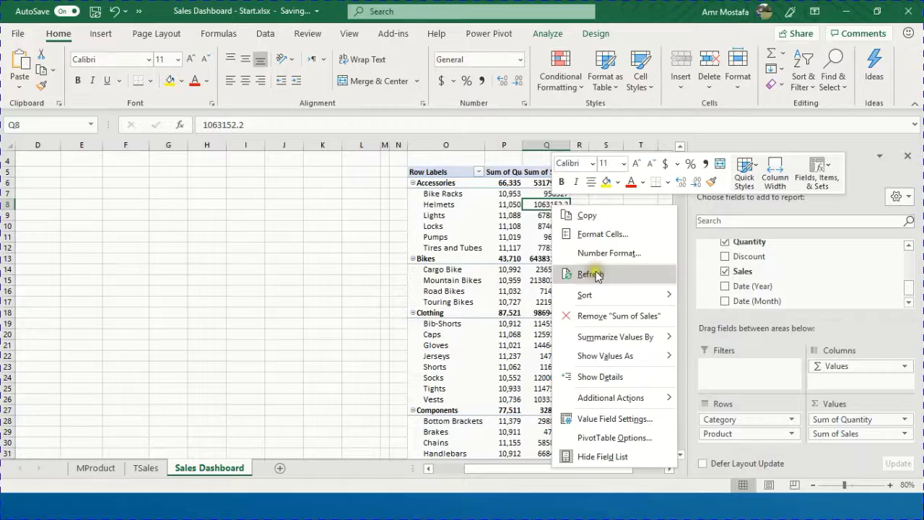
left_click(605, 252)
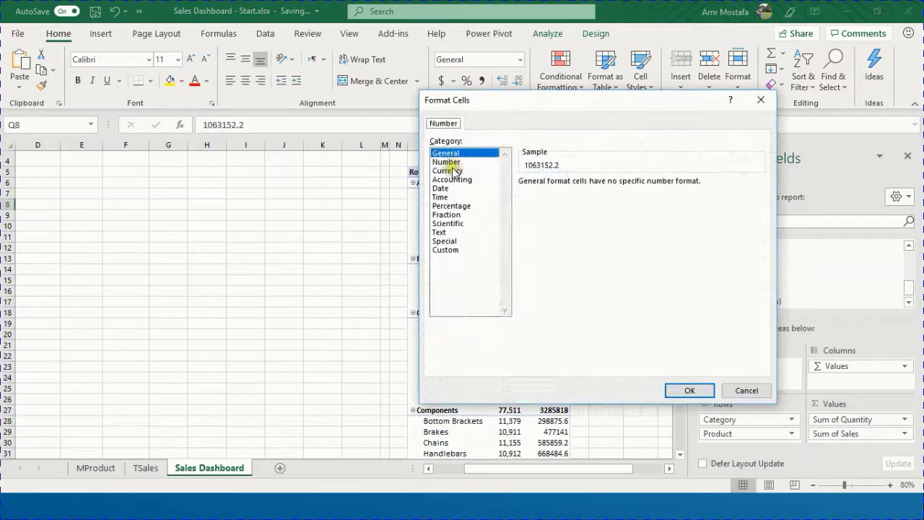
left_click(448, 170)
left_click(611, 187)
left_click(611, 186)
left_click(690, 390)
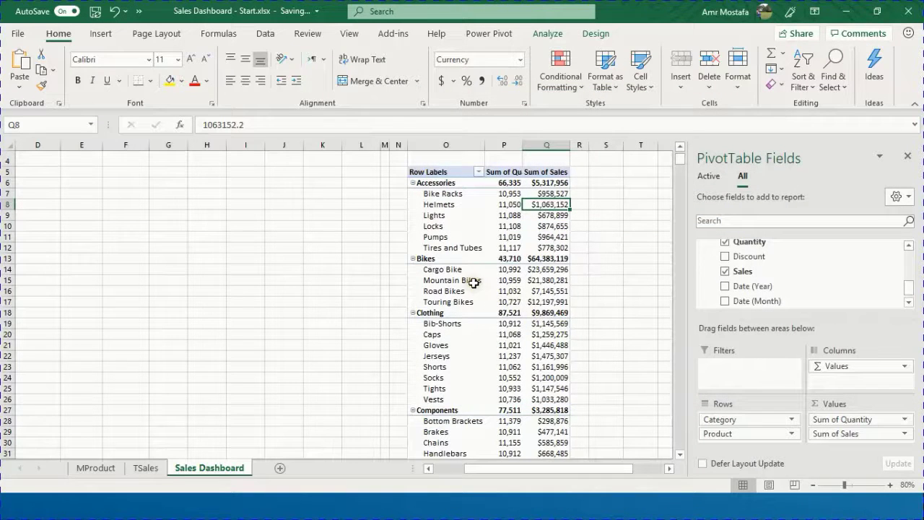
- Apply the plain, uncoloured first Light style to the PivotTable and blank out its Row Labels header in O5
left_click(598, 33)
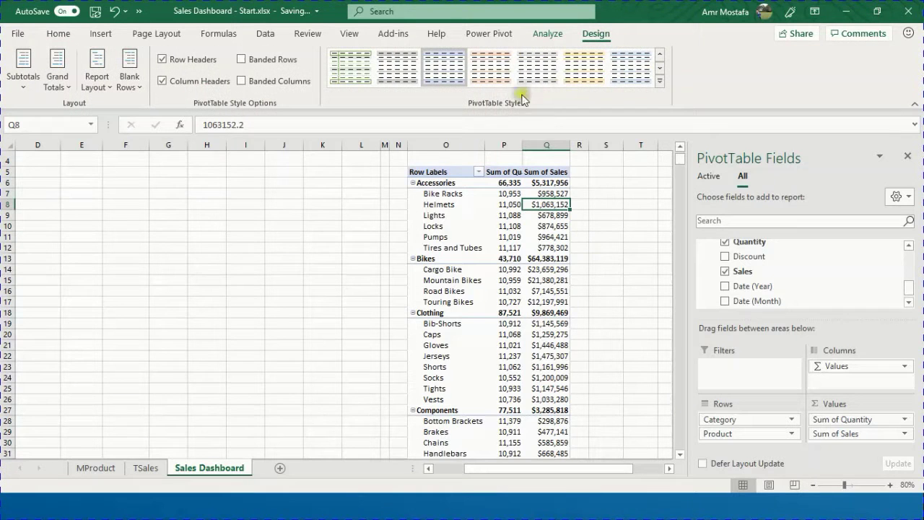
left_click(660, 85)
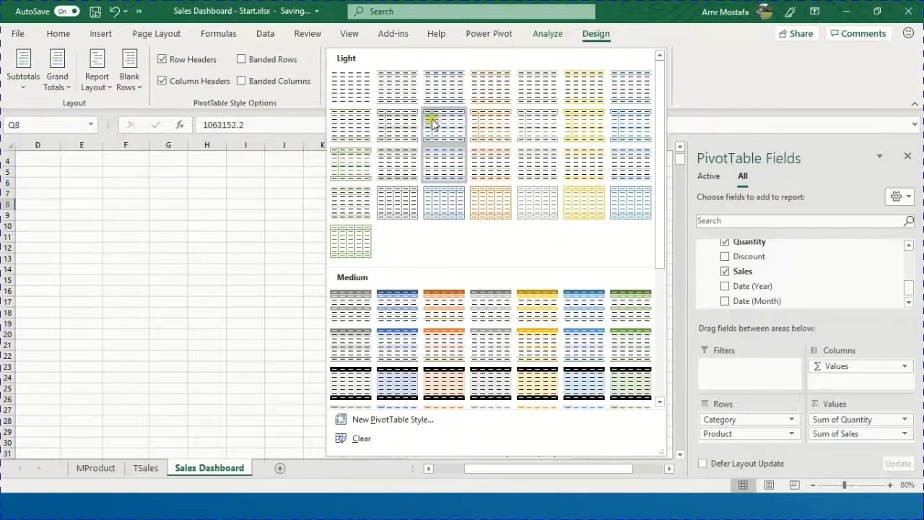
left_click(356, 91)
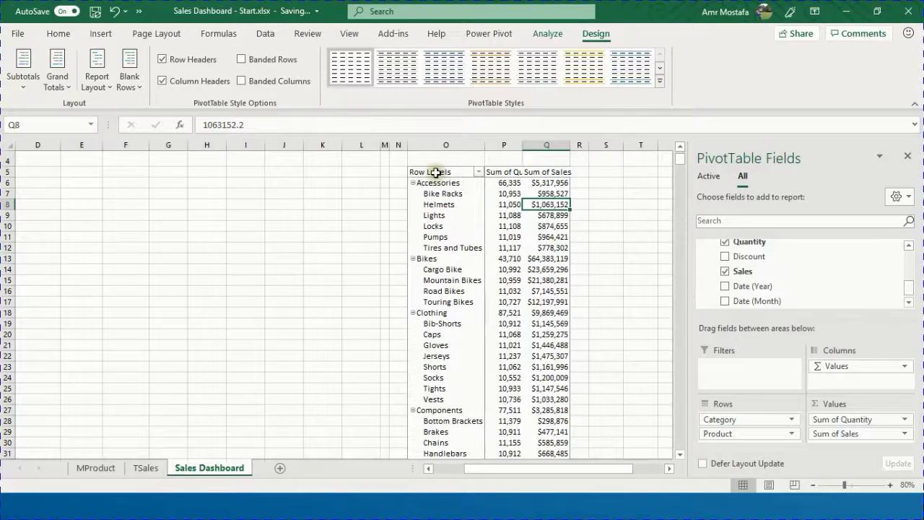
left_click(436, 171)
left_click_drag(204, 124, 278, 121)
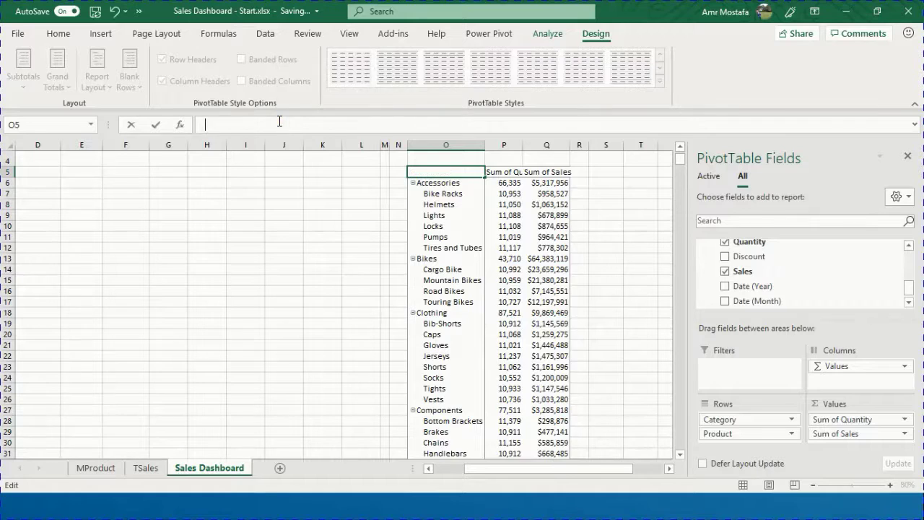
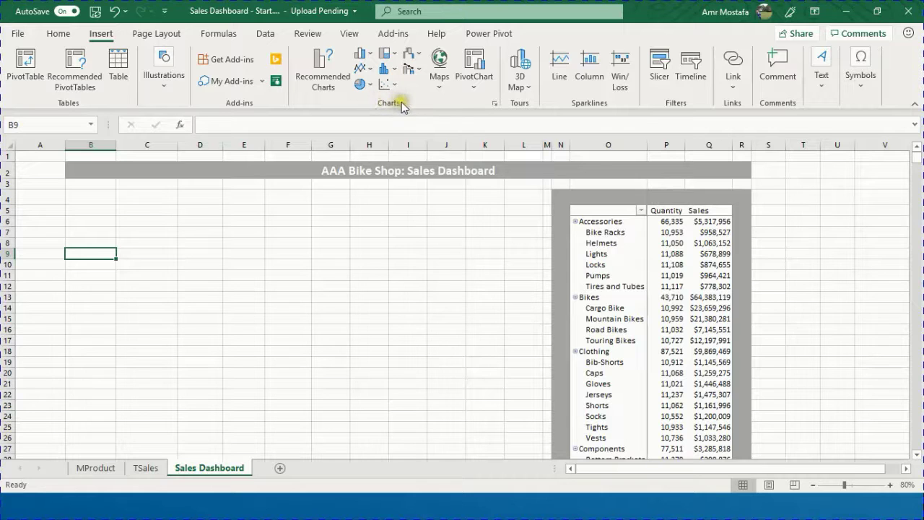
- Insert a PivotChart from the workbook's Data Model at B9 of the Sales Dashboard sheet and move it clear of the PivotTable
left_click(478, 66)
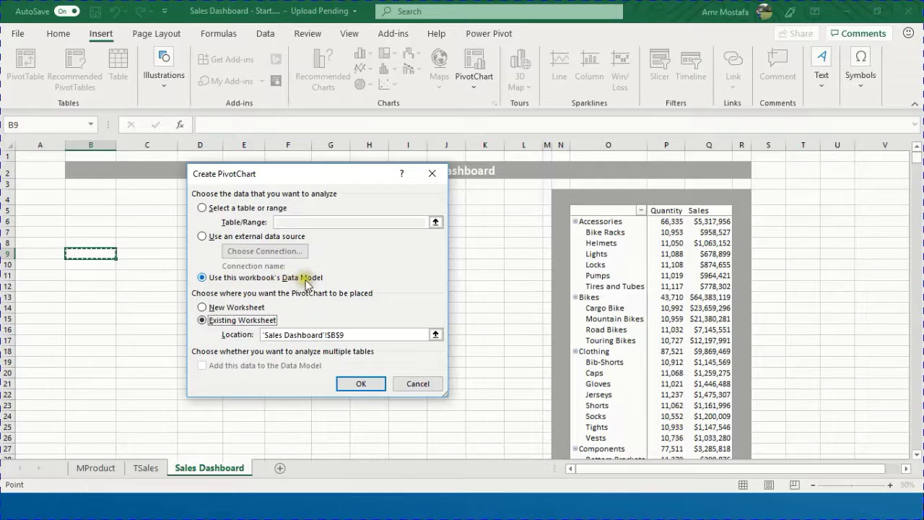
left_click(362, 383)
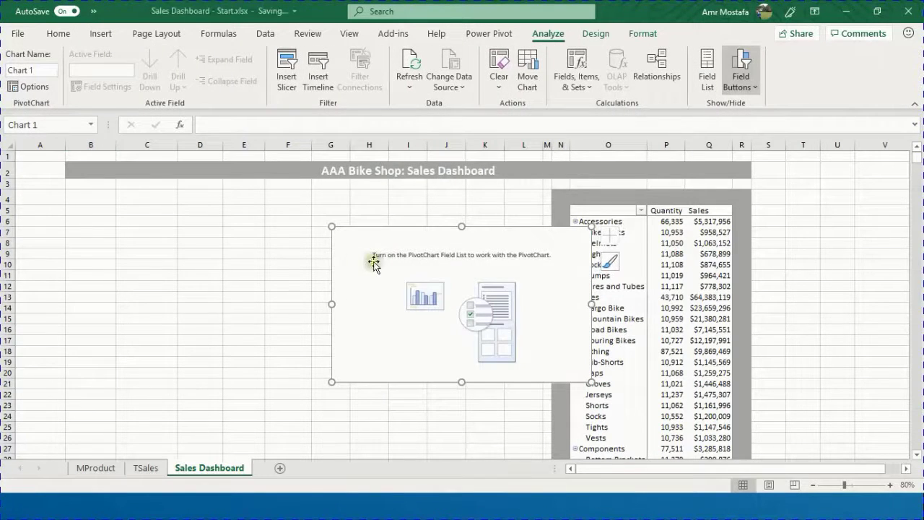
left_click_drag(378, 233, 257, 219)
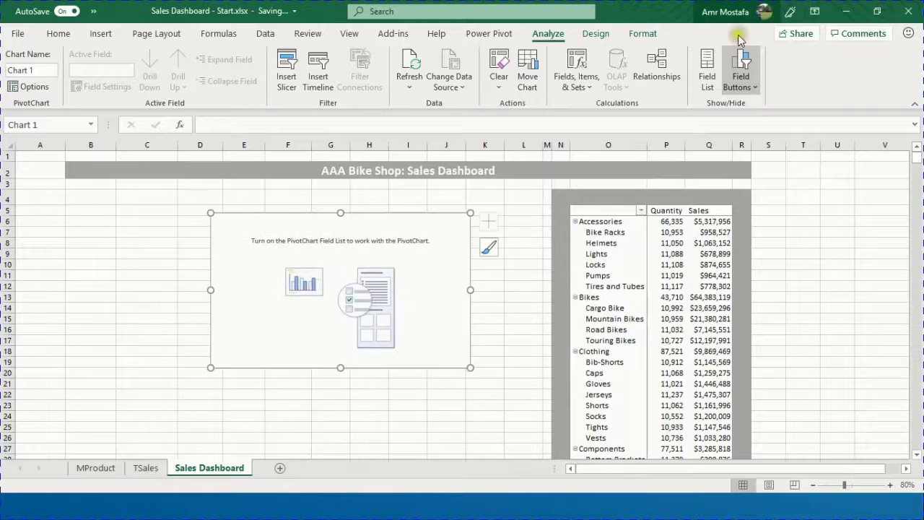
- Show the PivotChart field list and add the MProduct fields Category and Product to the axis, with Product under Category
left_click(707, 70)
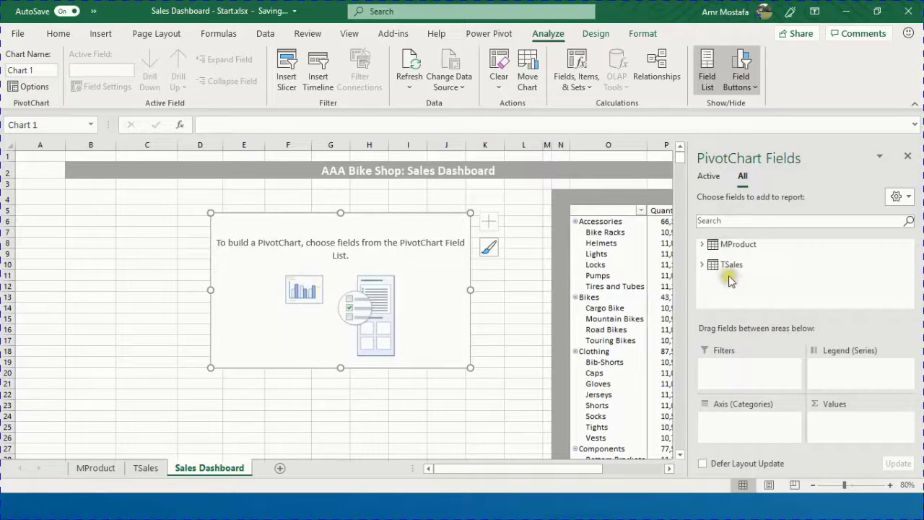
left_click(705, 244)
left_click_drag(726, 273, 753, 432)
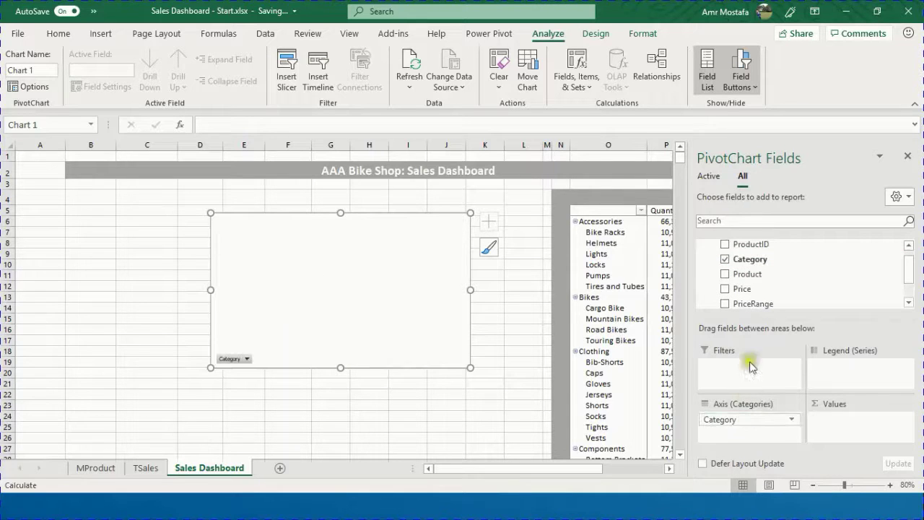
left_click_drag(749, 275, 751, 434)
- Add the Sales field from the TSales table to the PivotChart values
scroll(737, 293, "down", 1)
scroll(722, 289, "up", 1)
scroll(726, 296, "down", 1)
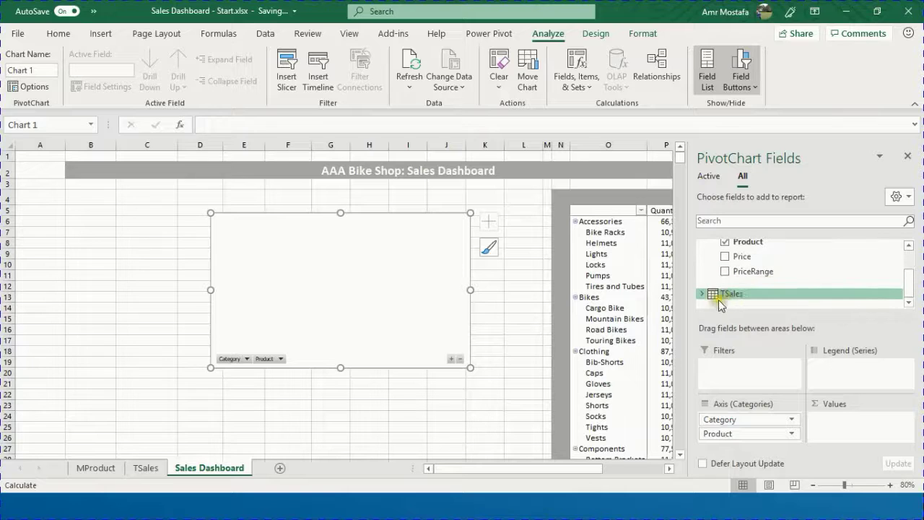
left_click(725, 296)
scroll(746, 282, "down", 2)
left_click_drag(748, 264, 850, 423)
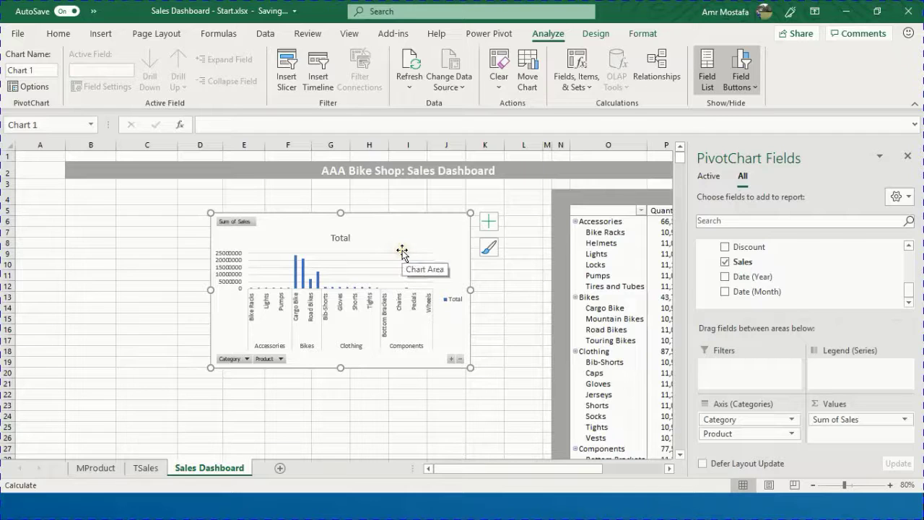
- Change the PivotChart's type to the saved DarkBlueBarPivotChart template
left_click(597, 33)
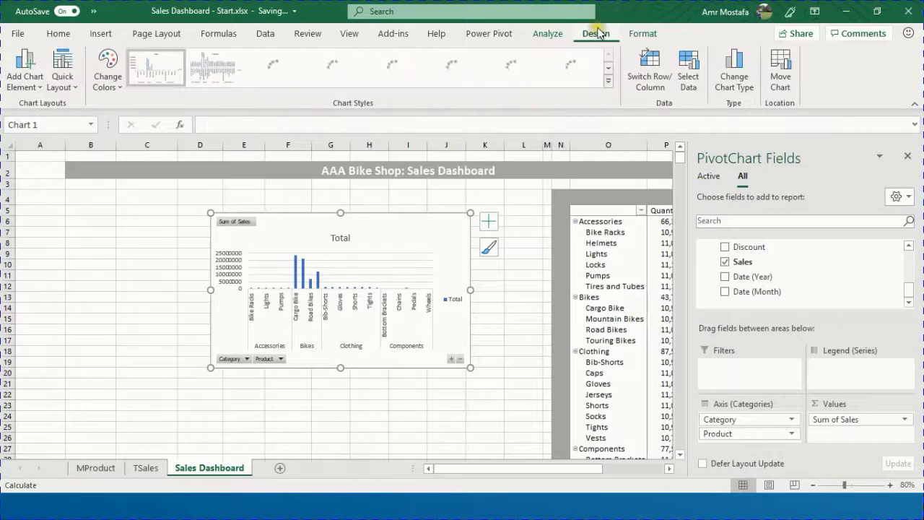
left_click(735, 76)
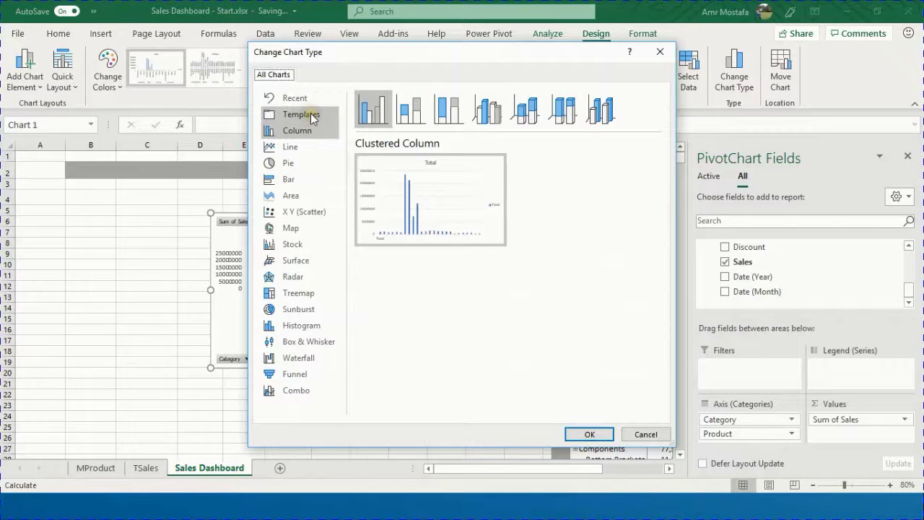
left_click(310, 113)
mouse_move(396, 123)
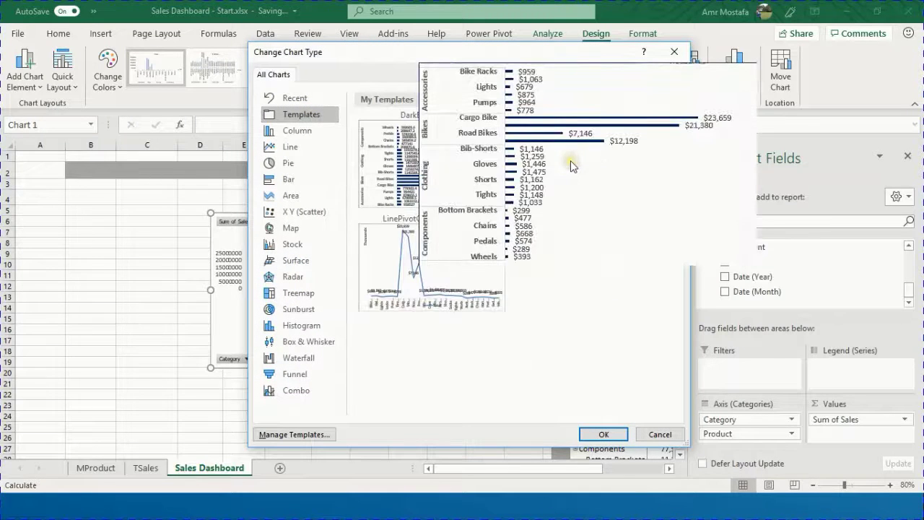
left_click(571, 166)
left_click(615, 438)
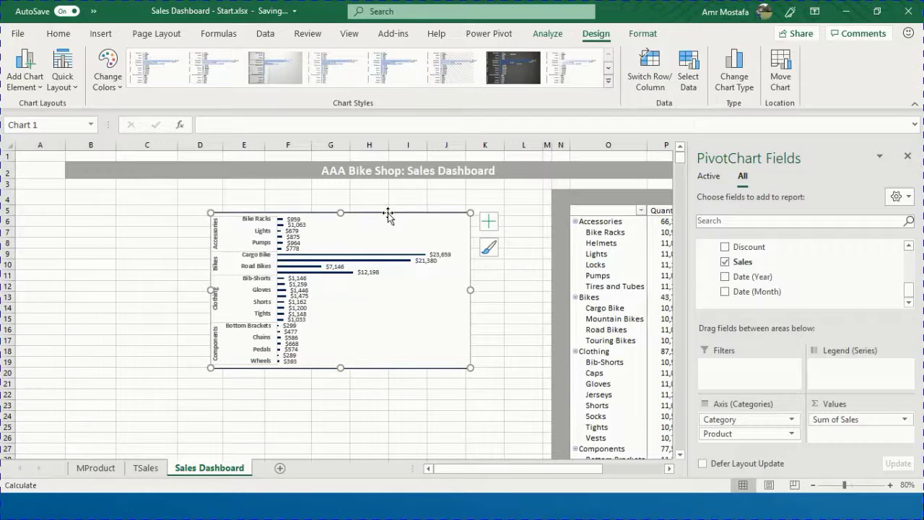
- Turn on Snap to Grid and move the bar PivotChart so its upper-left corner sits on cell B9
left_click_drag(388, 213, 312, 223)
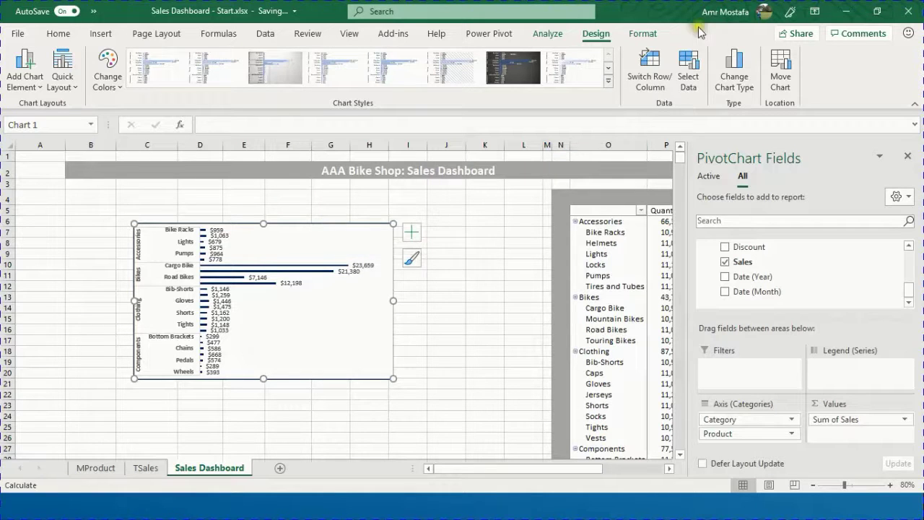
left_click(640, 36)
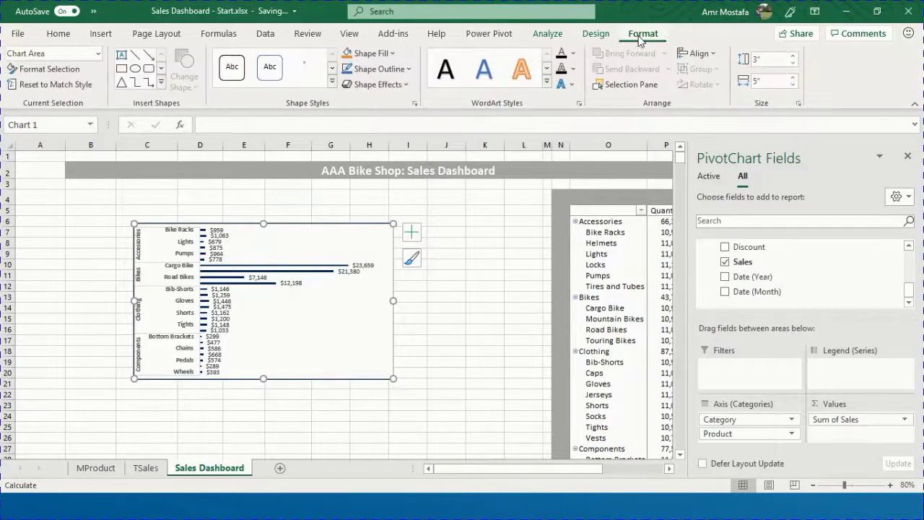
left_click(712, 55)
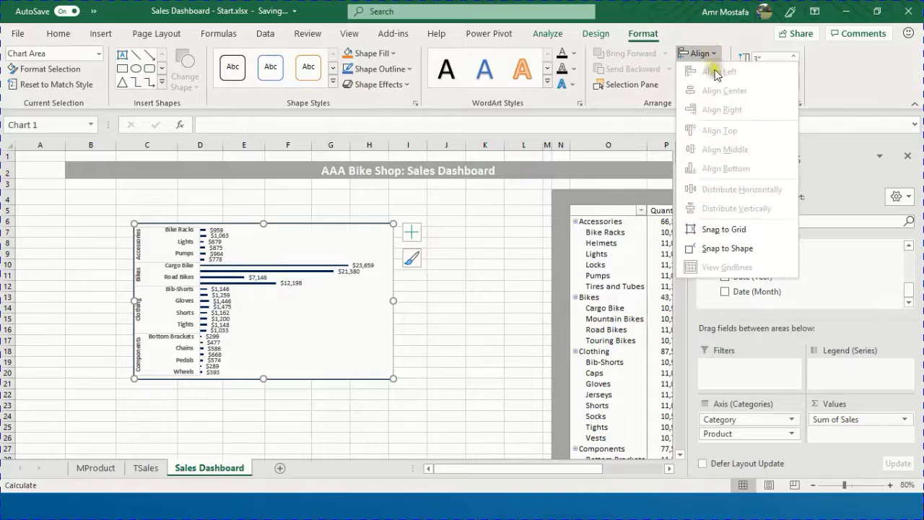
left_click(721, 231)
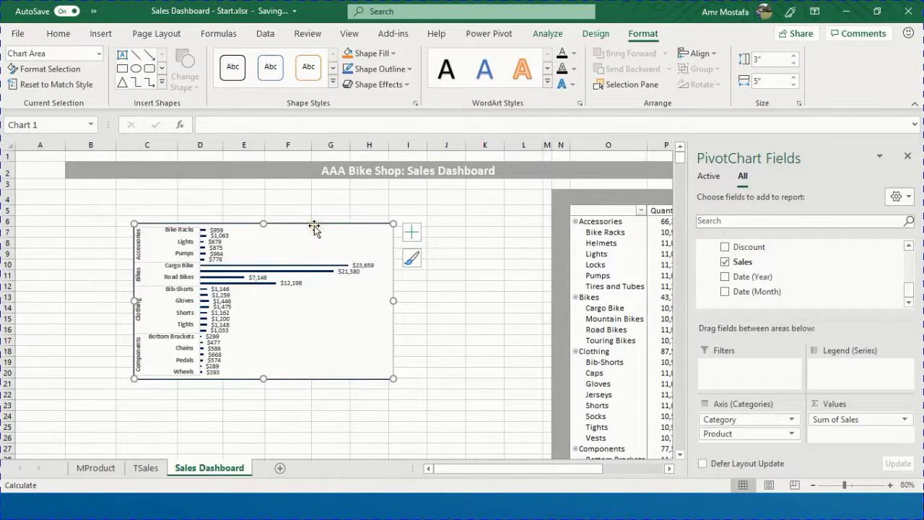
left_click_drag(314, 228, 248, 243)
left_click(253, 219)
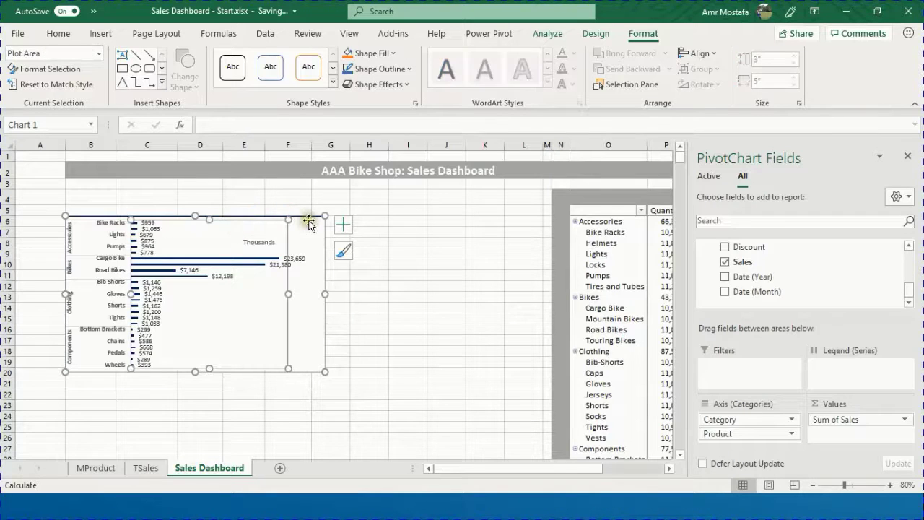
left_click_drag(303, 221, 308, 251)
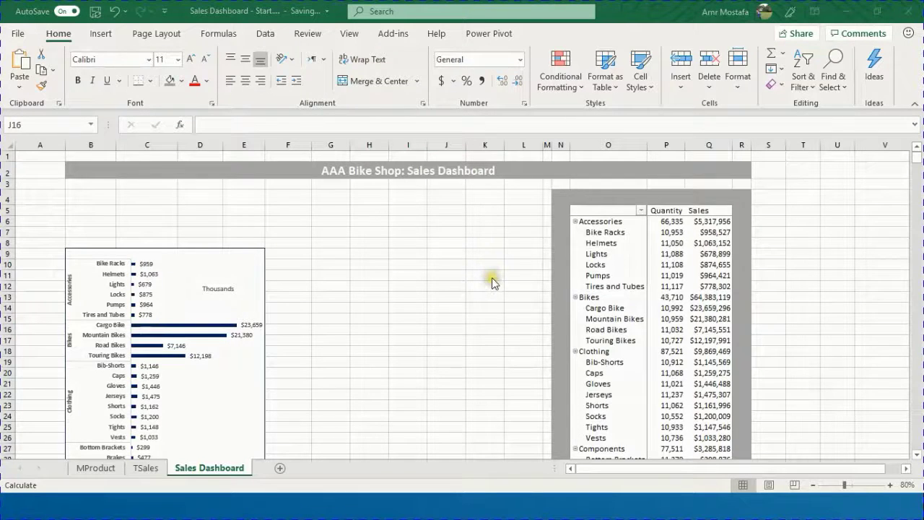
- Insert a second PivotChart from the workbook's Data Model at F9 of the Sales Dashboard sheet and show its field list
scroll(492, 281, "down", 1)
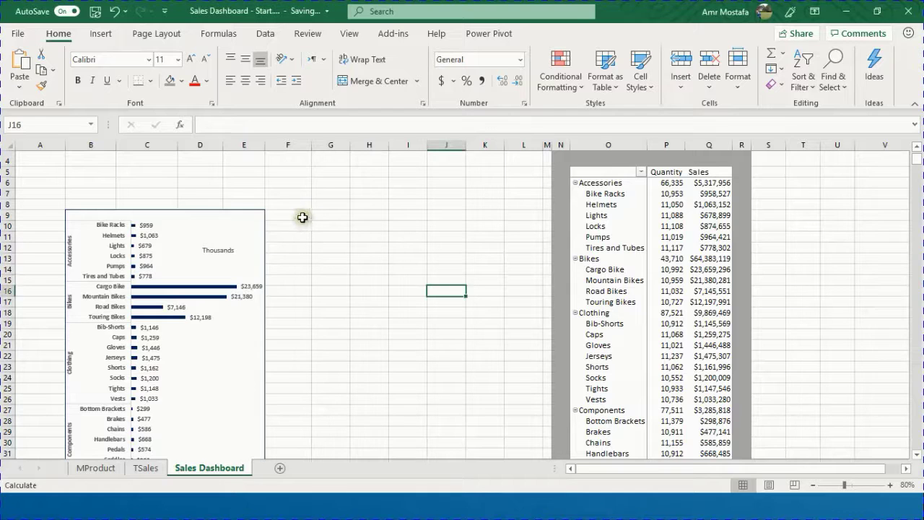
left_click(305, 219)
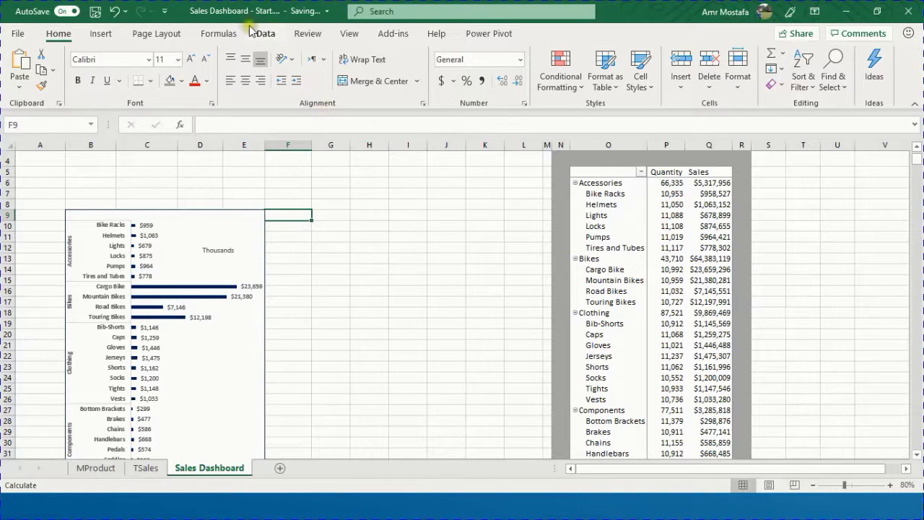
left_click(100, 33)
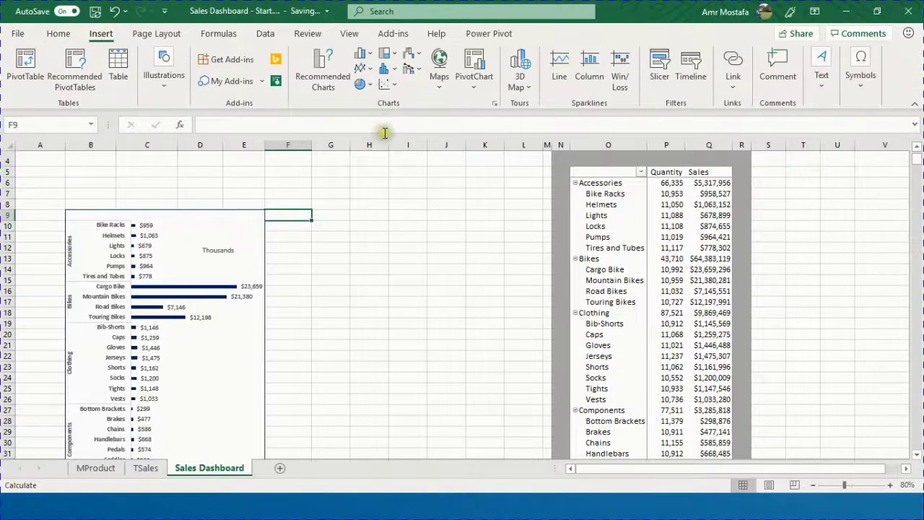
left_click(474, 64)
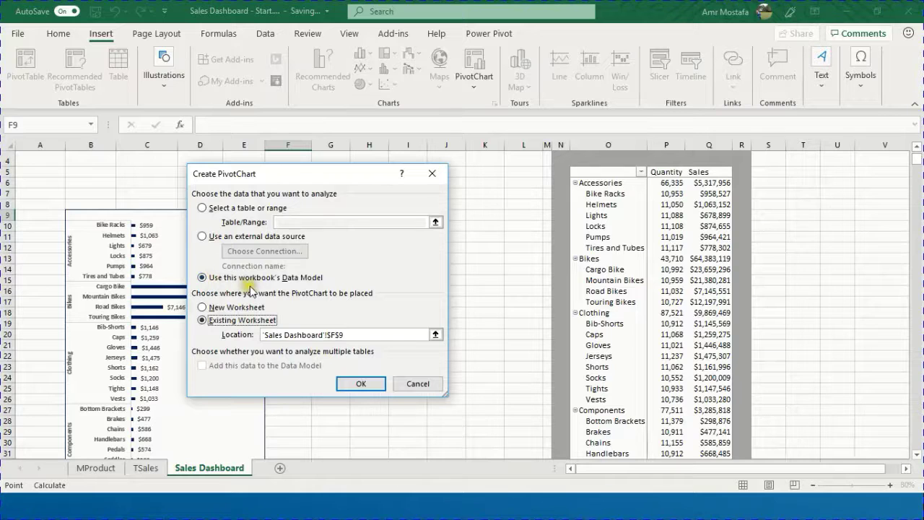
left_click(358, 385)
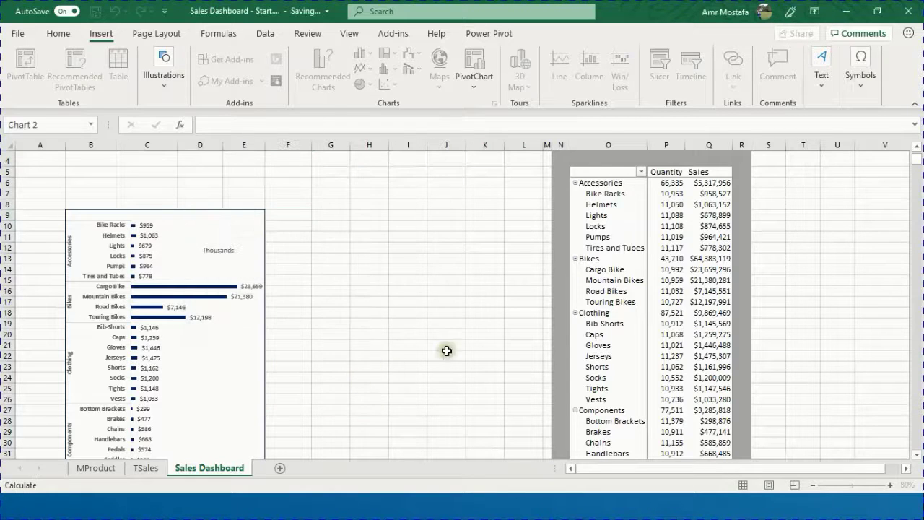
left_click(707, 72)
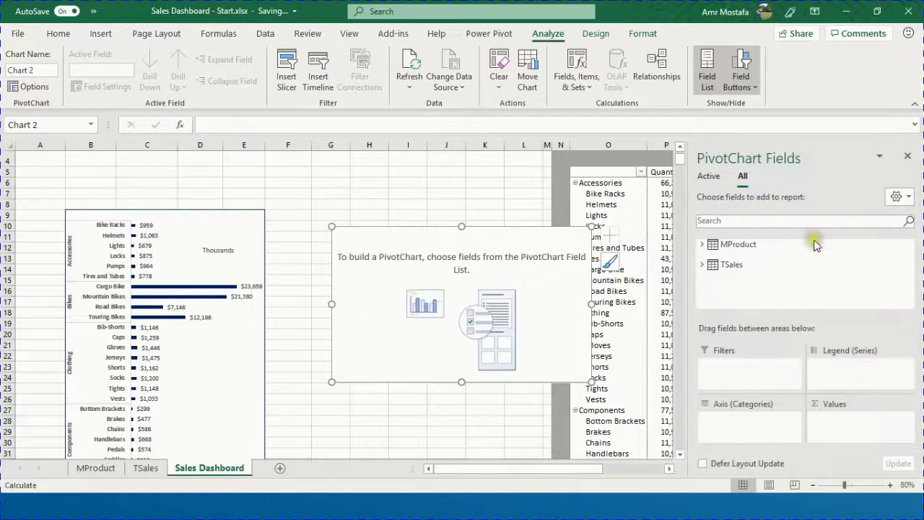
- Lay out the second PivotChart with MProduct Category as legend, TSales Sales as values and Date (Month) on the axis
left_click(702, 245)
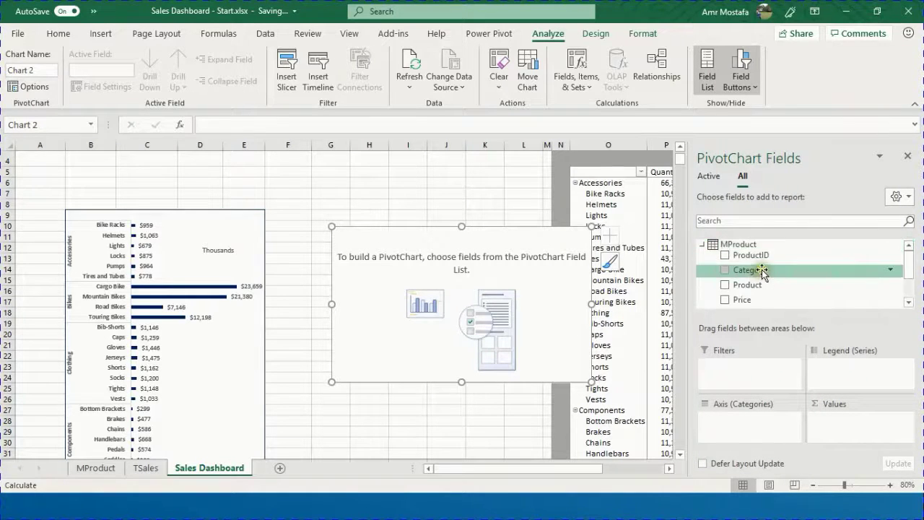
left_click_drag(762, 272, 841, 367)
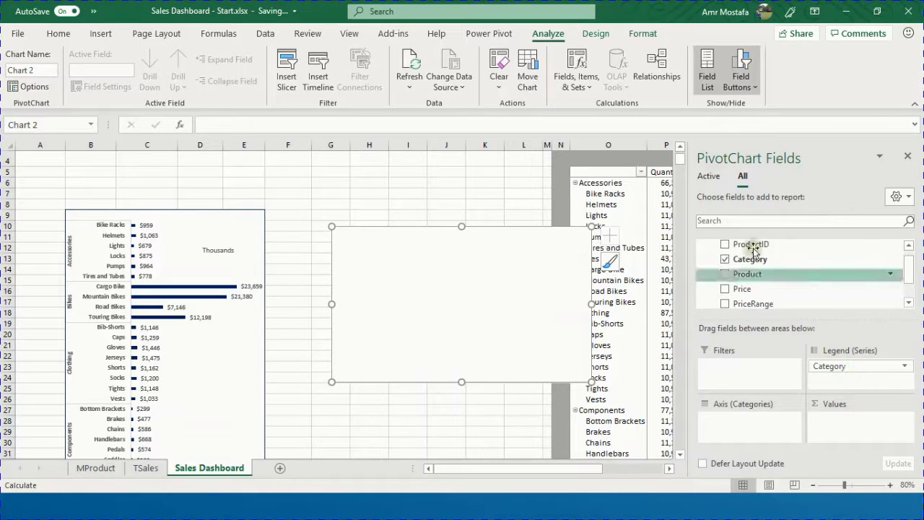
scroll(711, 292, "down", 1)
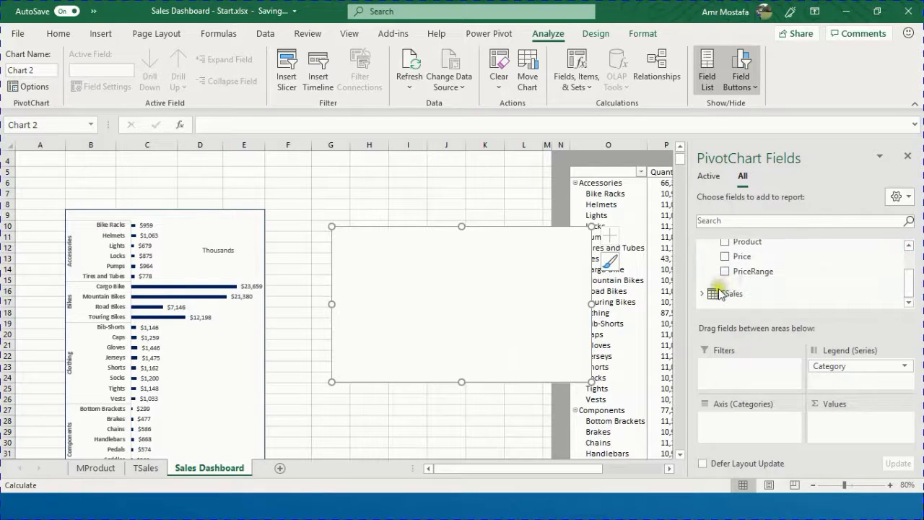
left_click(706, 296)
scroll(737, 267, "down", 1)
left_click_drag(737, 282, 835, 433)
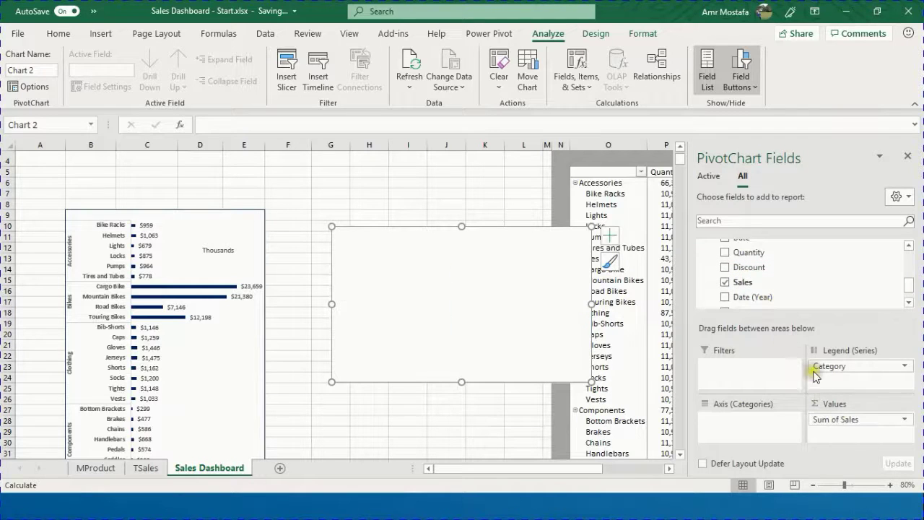
scroll(747, 267, "down", 1)
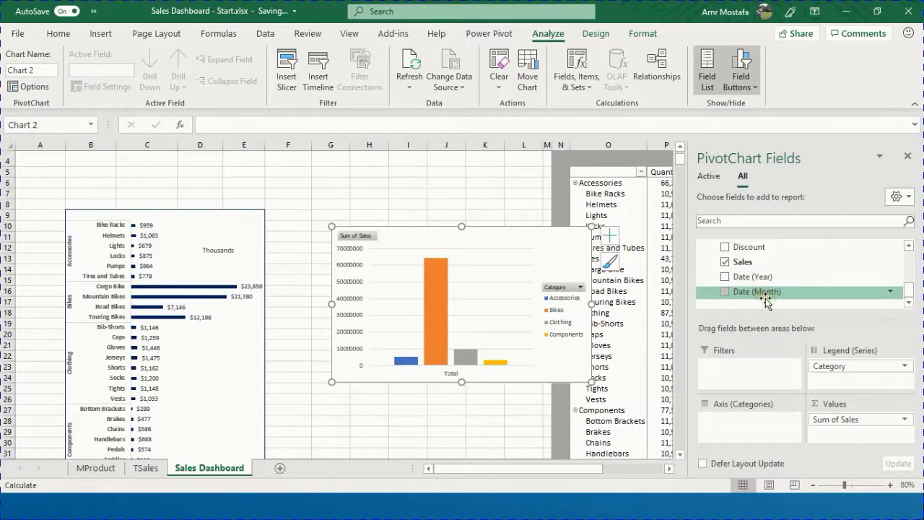
left_click_drag(759, 298, 766, 428)
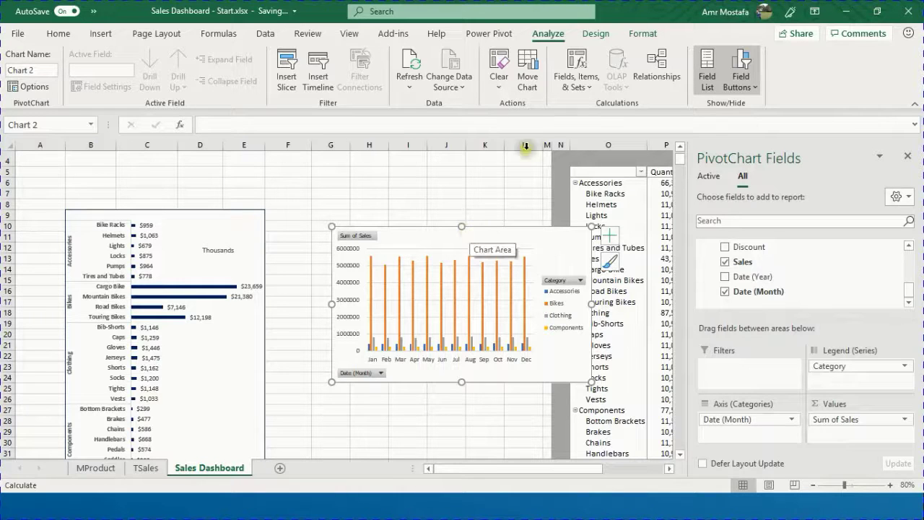
- Change the monthly sales PivotChart's type to the saved LinePivotChartInThousands template
left_click(596, 34)
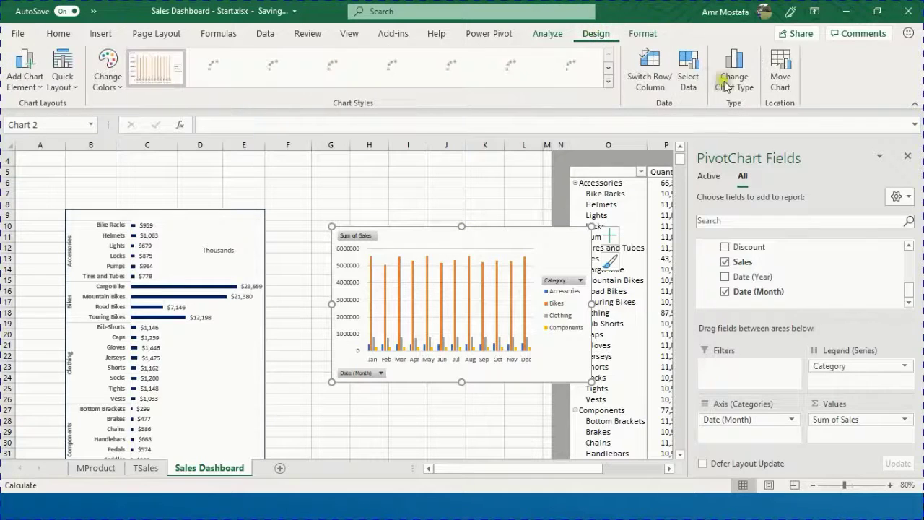
left_click(735, 69)
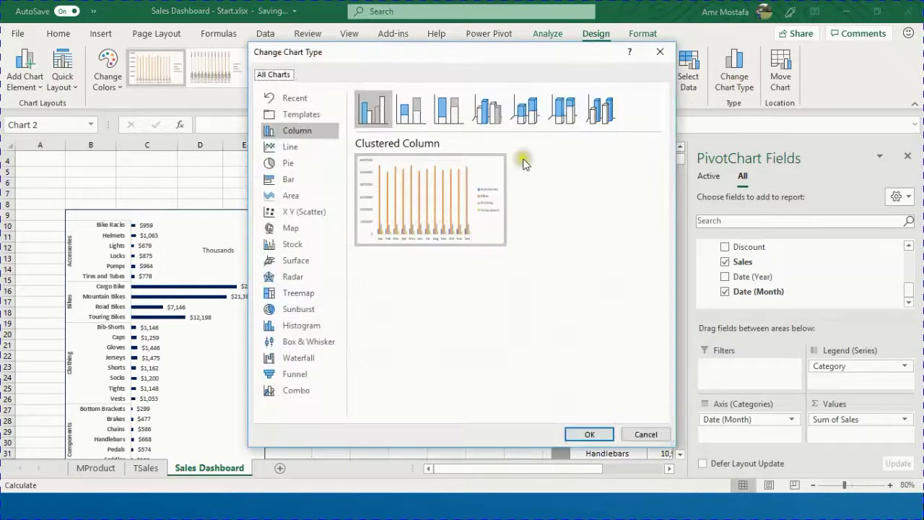
left_click(296, 115)
left_click(419, 278)
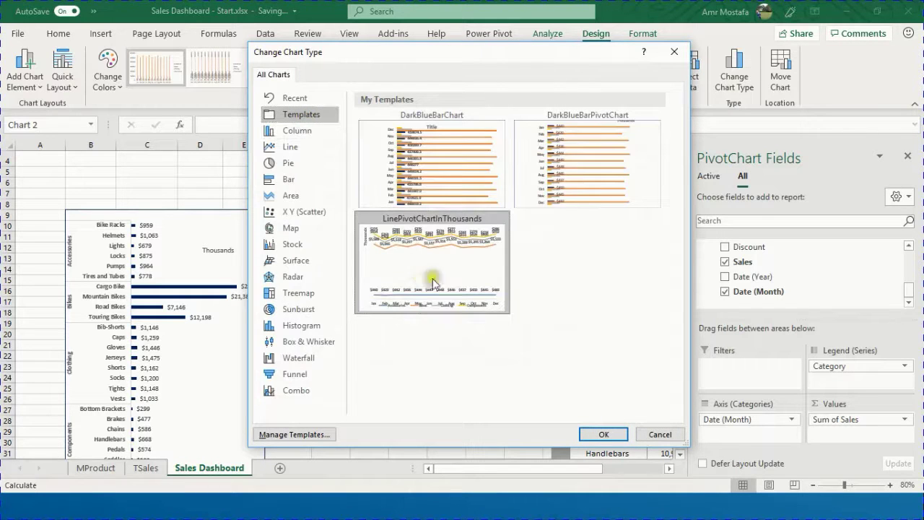
left_click(601, 434)
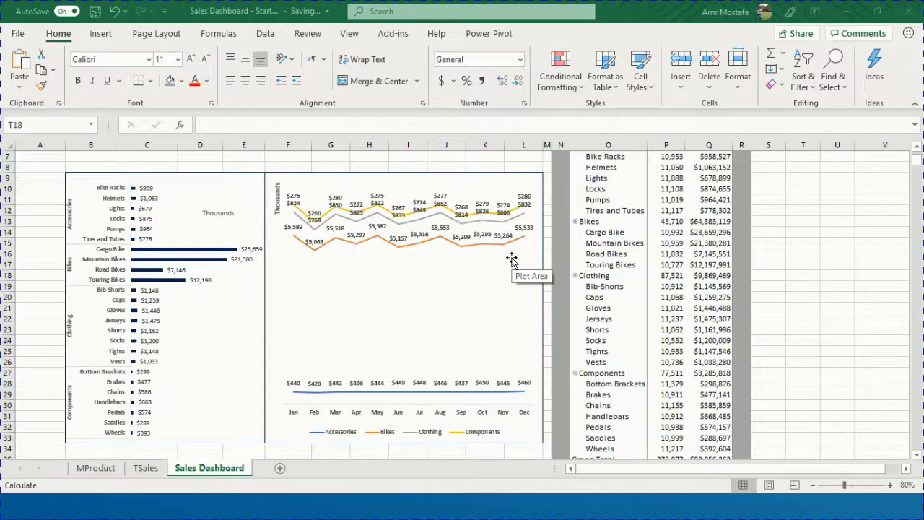
- Insert slicers for Category, Date (Month) and Date (Year) from the category and product PivotTable
scroll(511, 259, "up", 1)
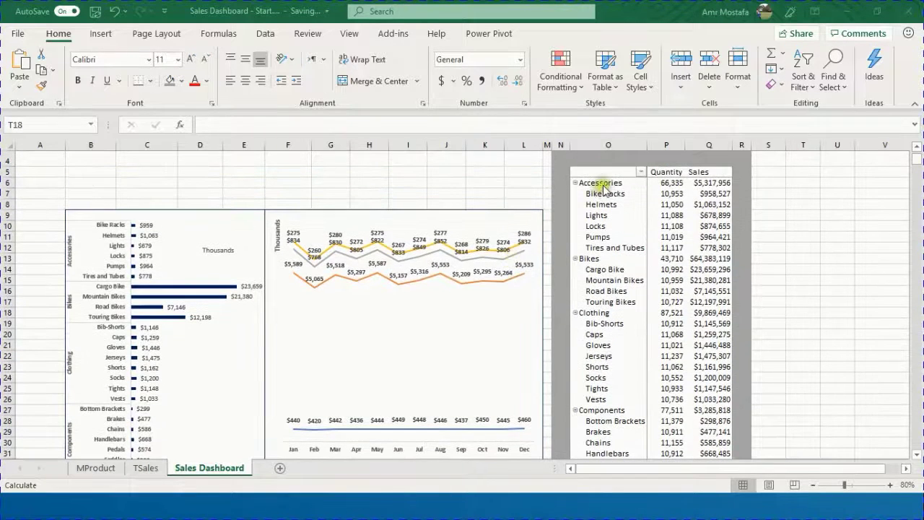
left_click(604, 206)
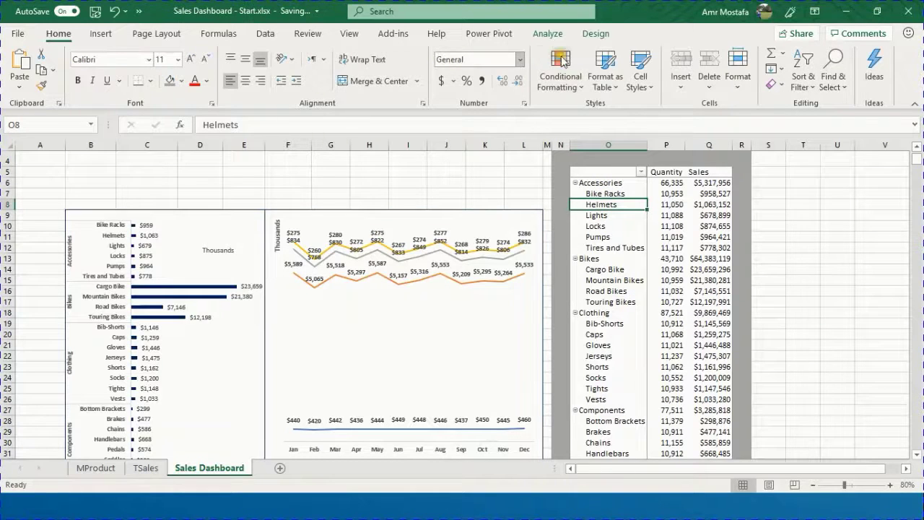
left_click(553, 35)
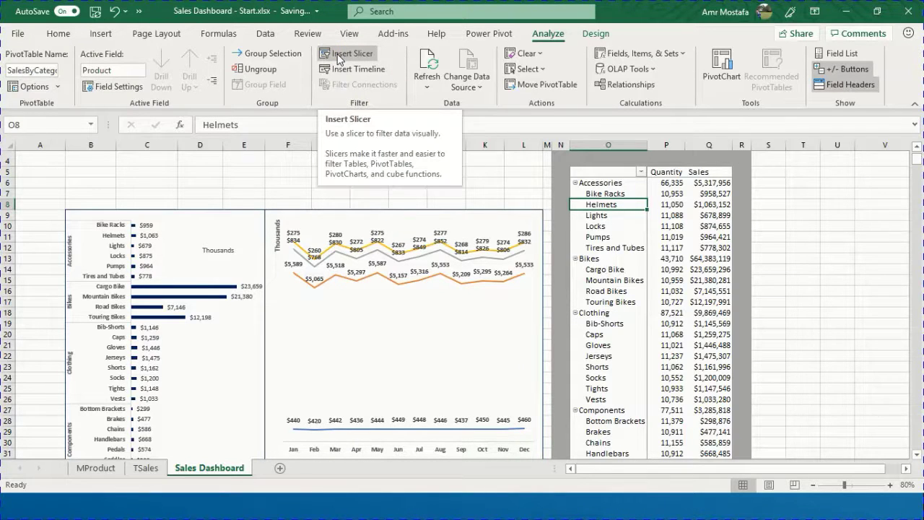
left_click(361, 57)
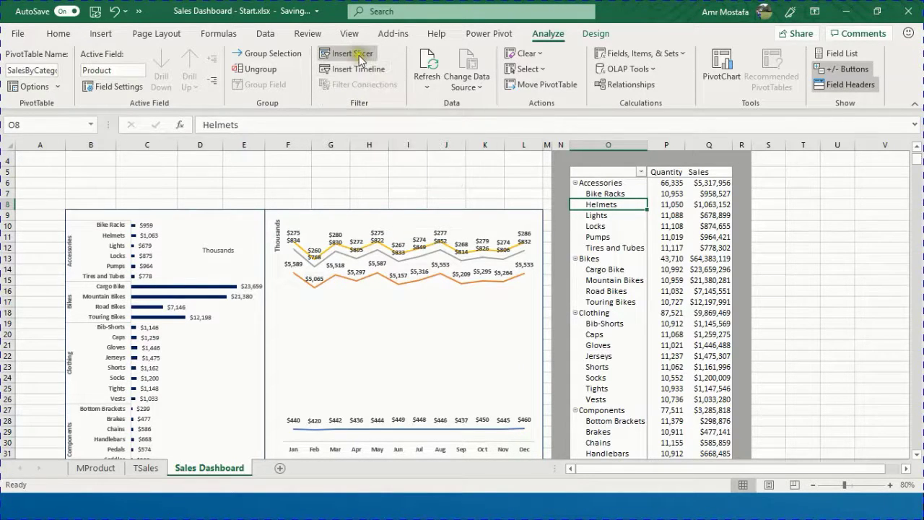
left_click(358, 57)
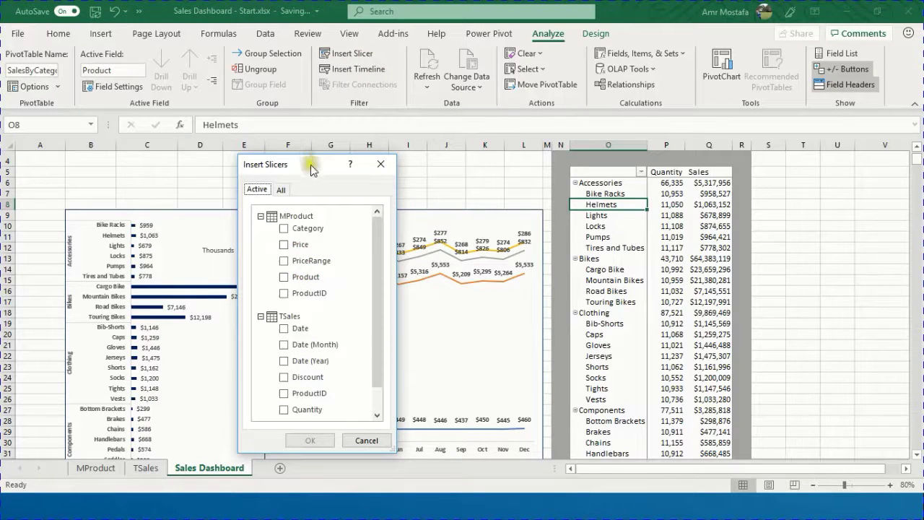
left_click_drag(310, 164, 359, 140)
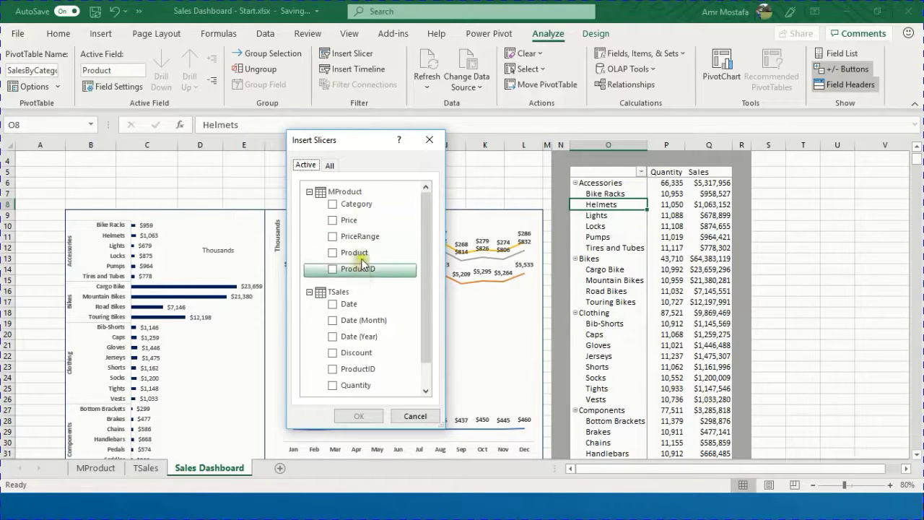
left_click(333, 205)
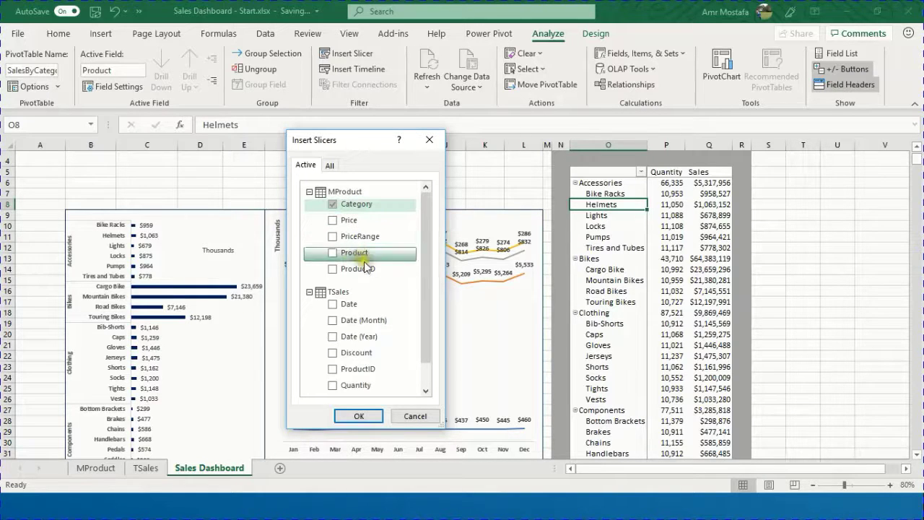
left_click(332, 320)
left_click(332, 337)
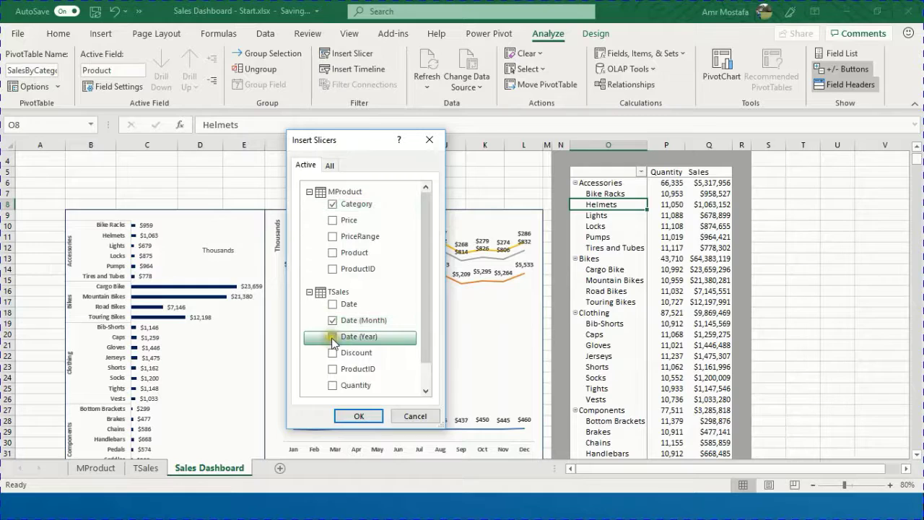
left_click(359, 418)
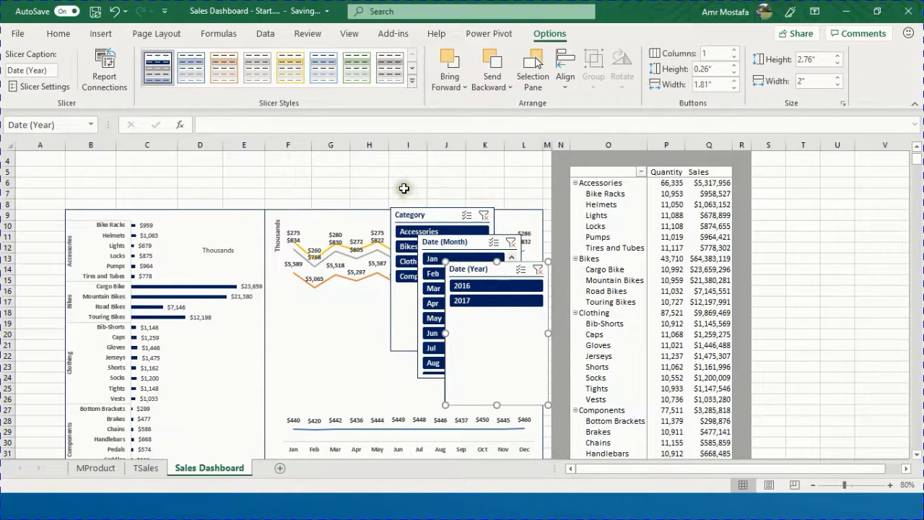
- Move the Category slicer to B34, directly beneath the category bar chart on the Sales Dashboard sheet
left_click(444, 213)
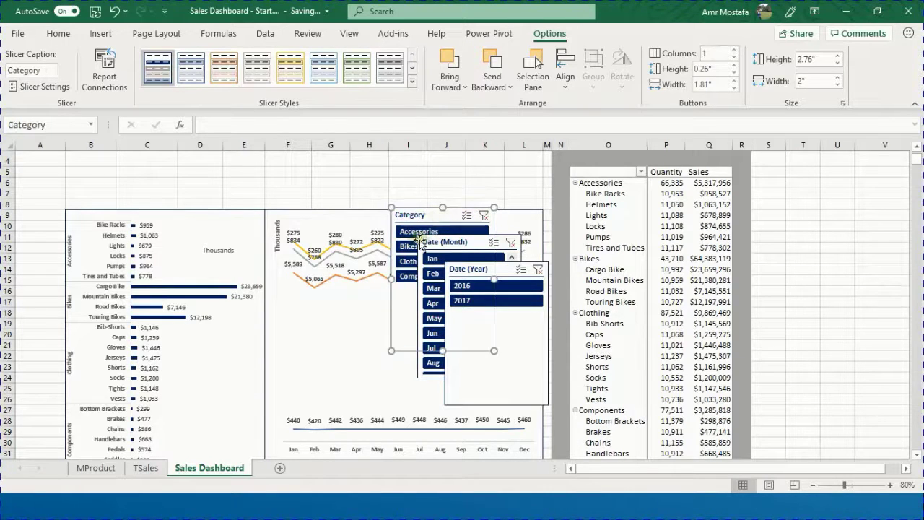
left_click_drag(408, 214, 166, 443)
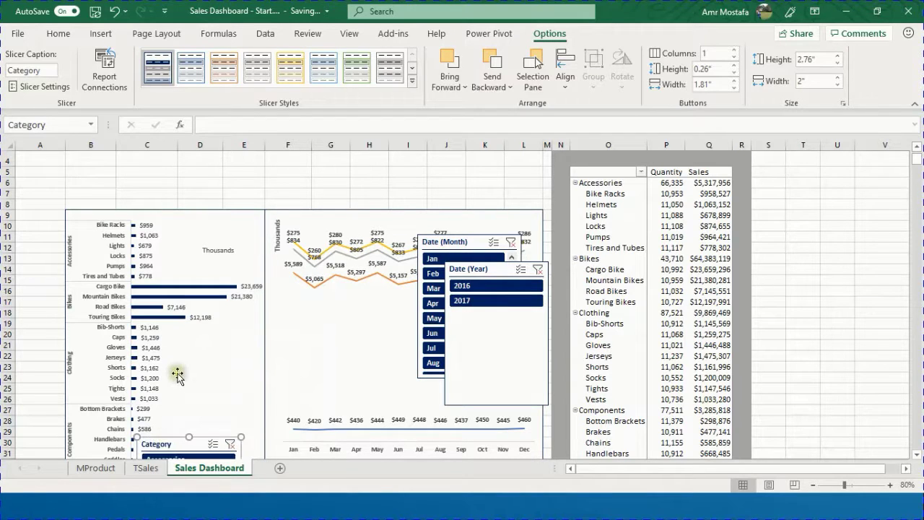
left_click(864, 235)
scroll(864, 228, "down", 2)
scroll(865, 228, "down", 2)
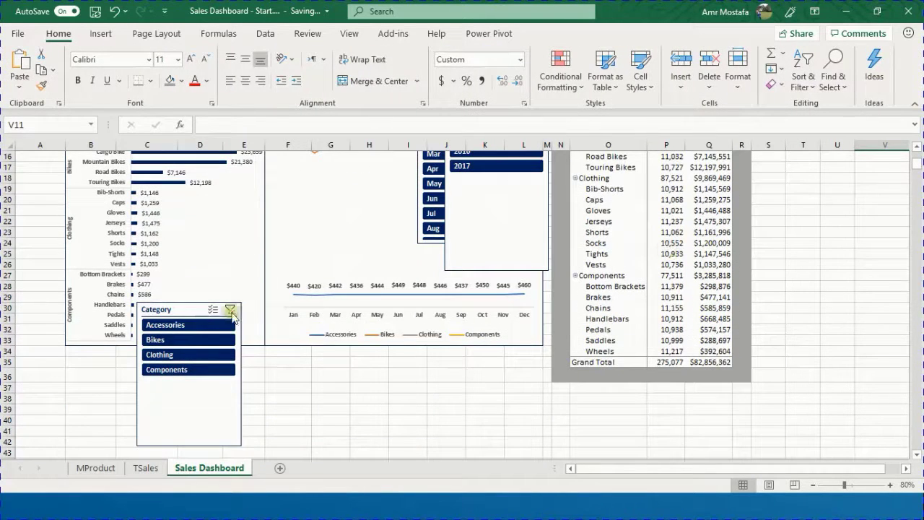
left_click_drag(190, 306, 120, 351)
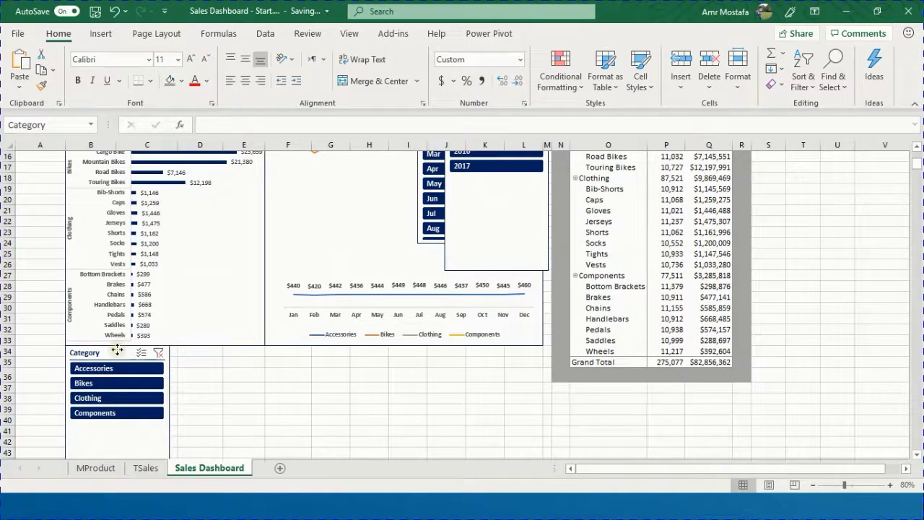
- Resize the Category slicer to about 0.7" high and 9.19" wide, spanning both charts across columns B to L
left_click(218, 382)
scroll(274, 374, "down", 1)
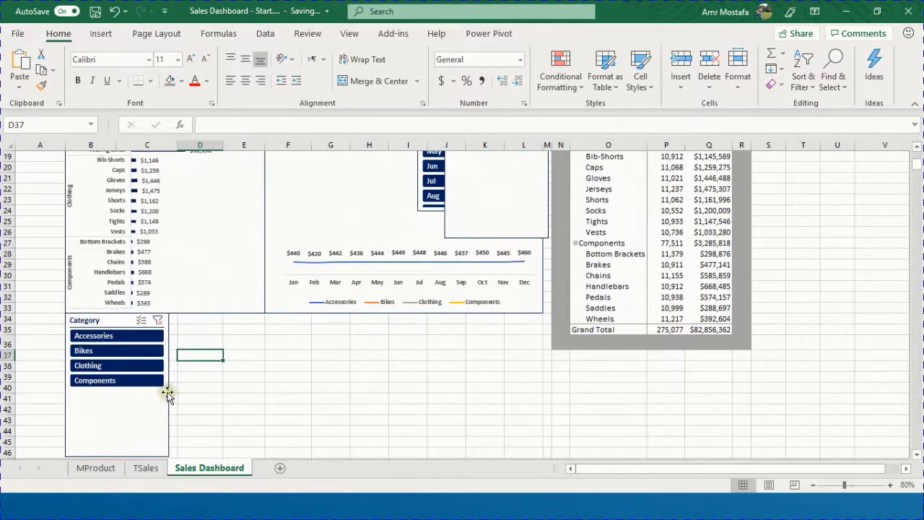
left_click(167, 395)
left_click_drag(172, 384, 533, 361)
left_click(582, 361)
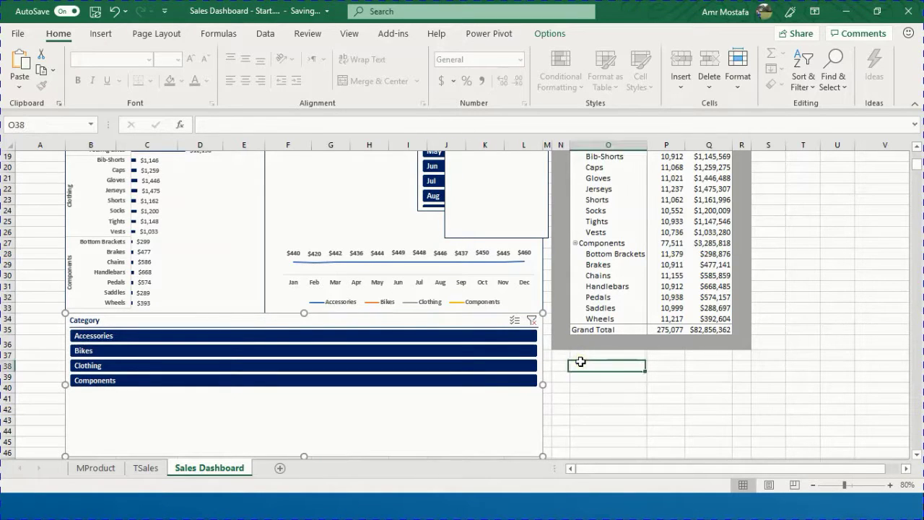
scroll(563, 365, "down", 2)
left_click(299, 390)
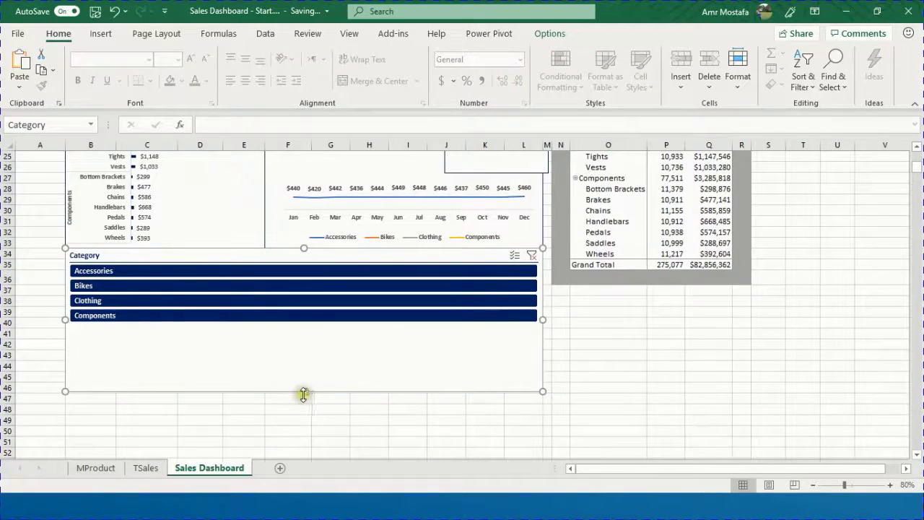
left_click_drag(330, 281, 330, 283)
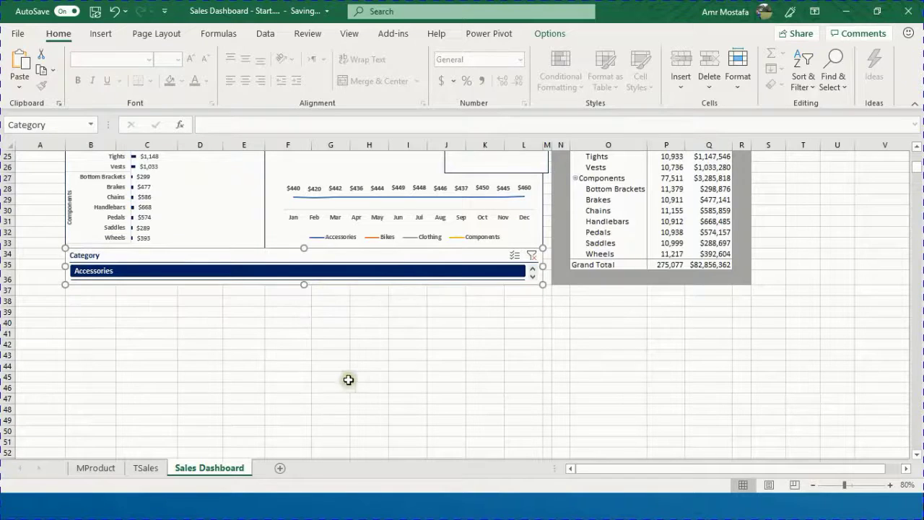
left_click(561, 302)
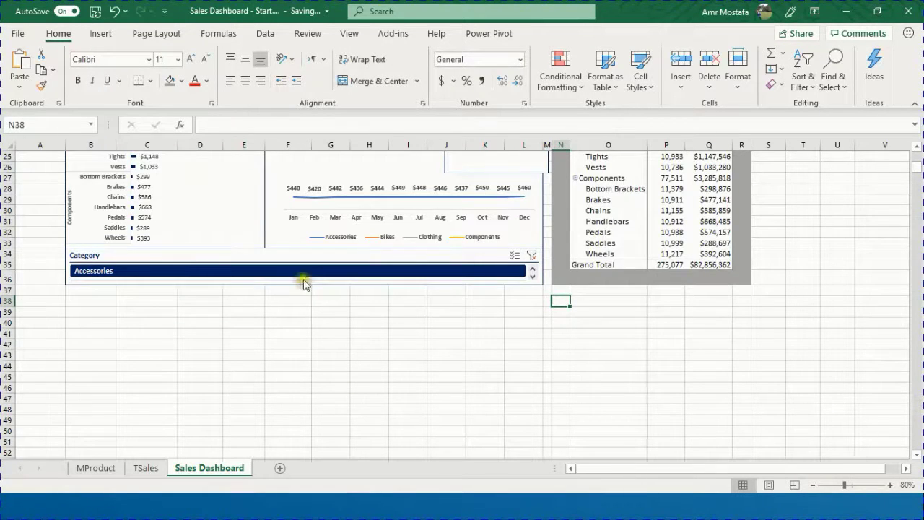
- Arrange the Category slicer's buttons in 4 columns
left_click(534, 277)
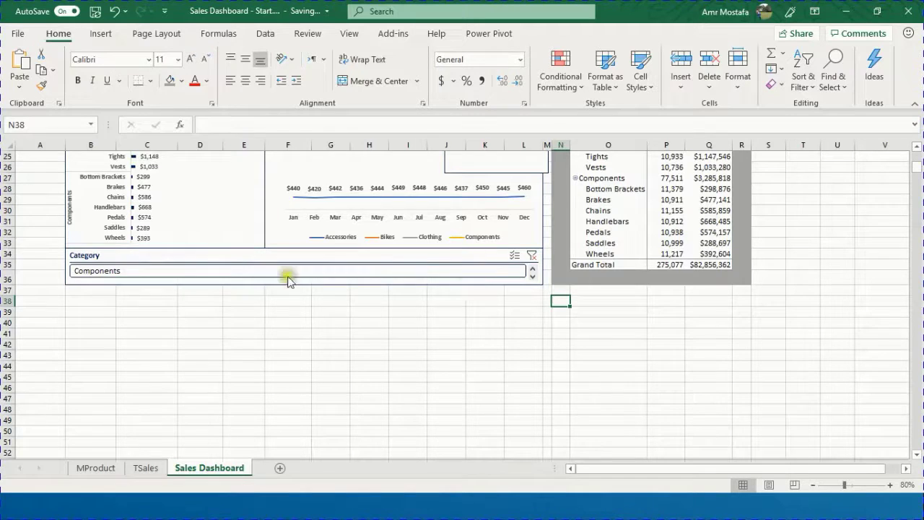
left_click(365, 255)
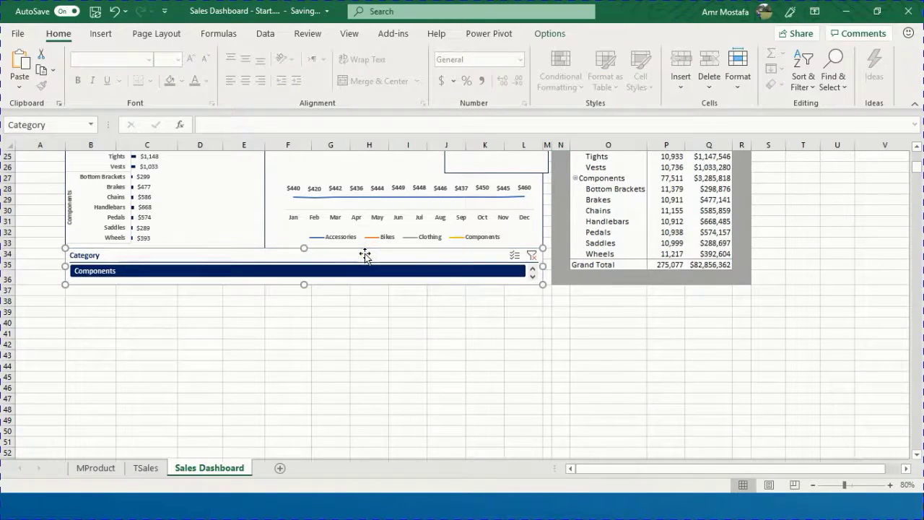
left_click(550, 33)
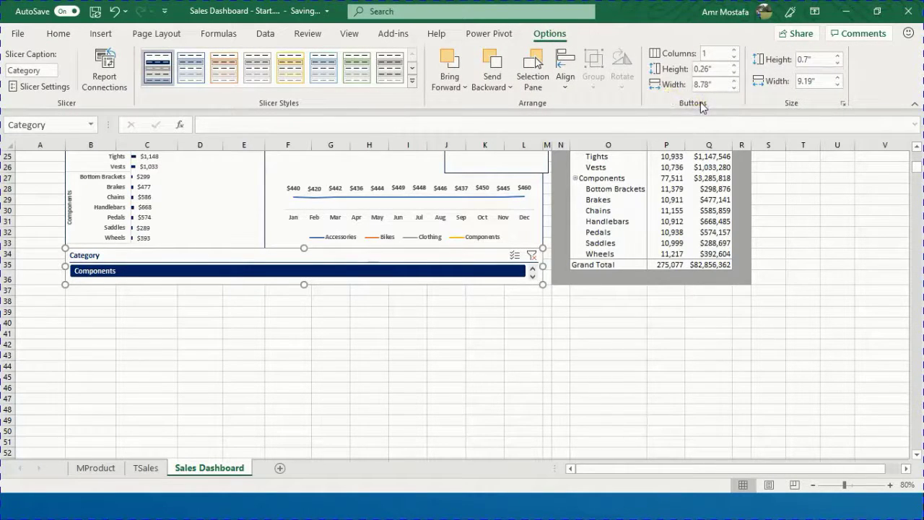
left_click(735, 51)
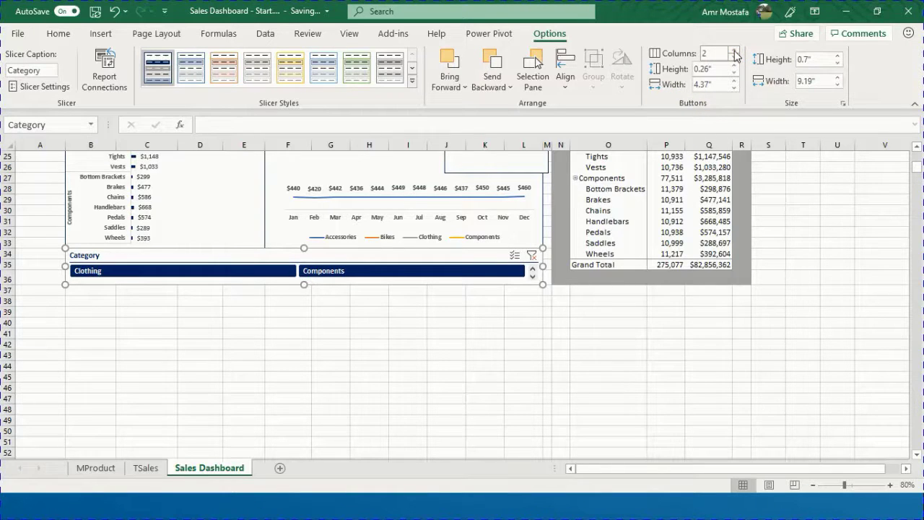
left_click(734, 50)
left_click(734, 51)
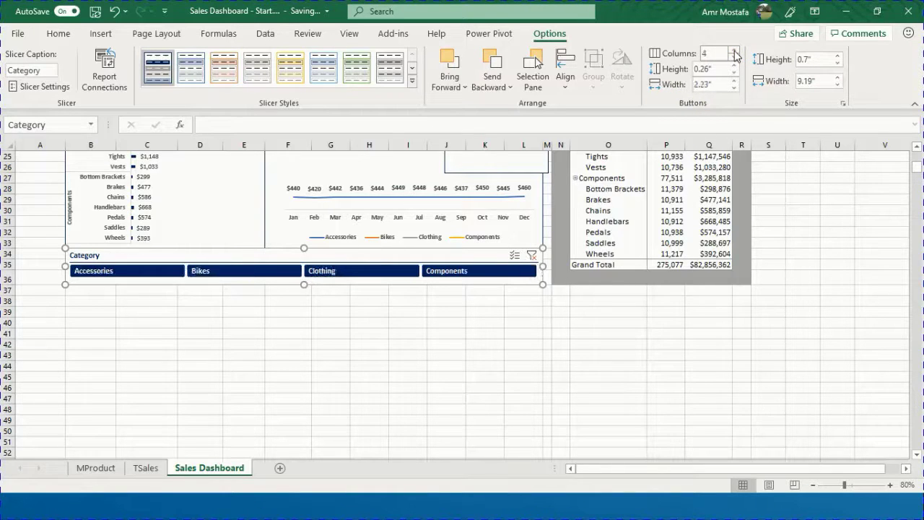
left_click(434, 300)
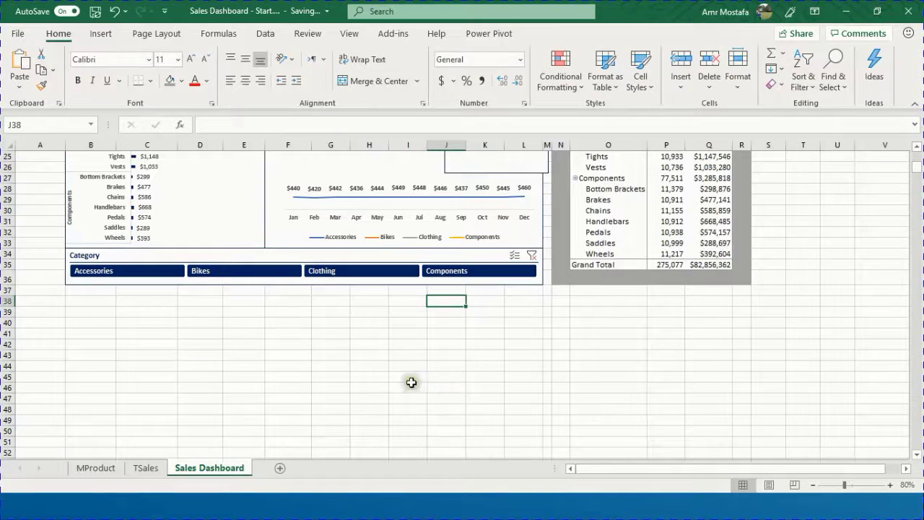
- Filter to Accessories with the Category slicer and check how the PivotTable and both charts respond
left_click(147, 333)
scroll(128, 307, "up", 1)
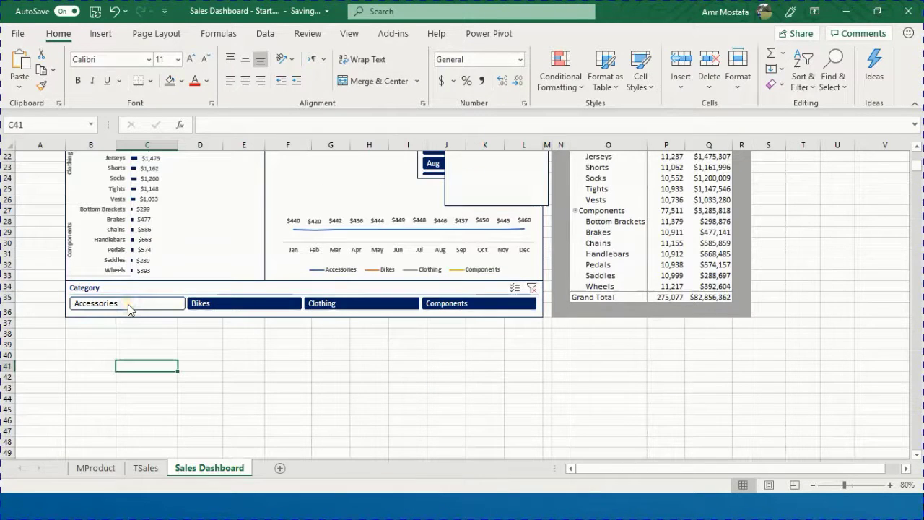
left_click(128, 304)
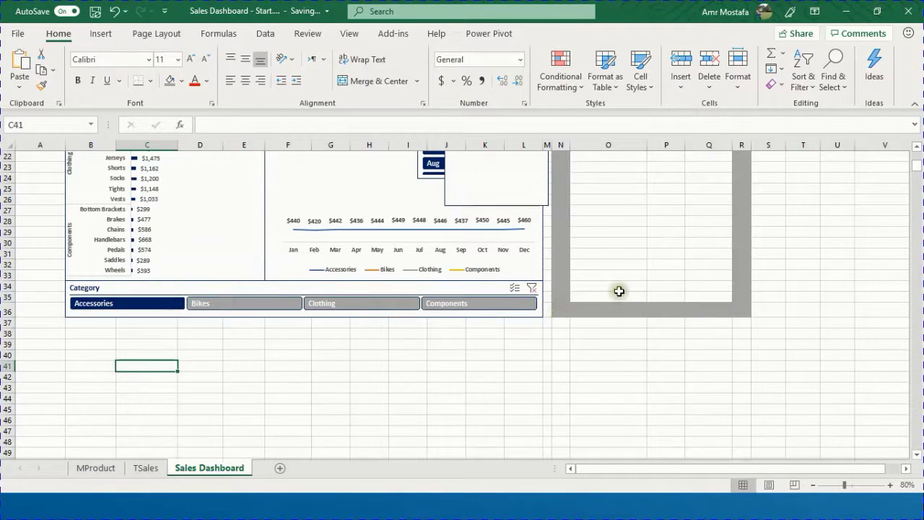
scroll(618, 291, "up", 5)
scroll(363, 334, "down", 1)
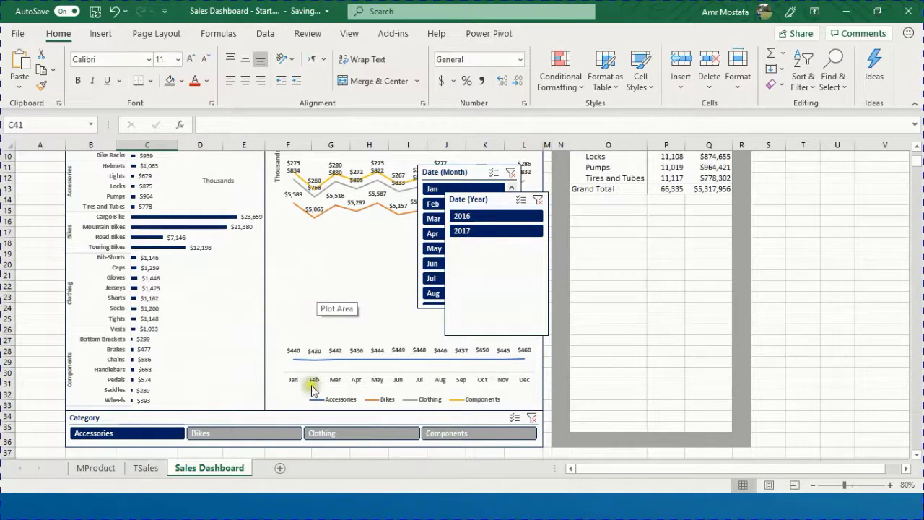
- Connect the Category slicer to Chart 1 and Chart 2 in addition to the SalesByCategory PivotTable
left_click(354, 415)
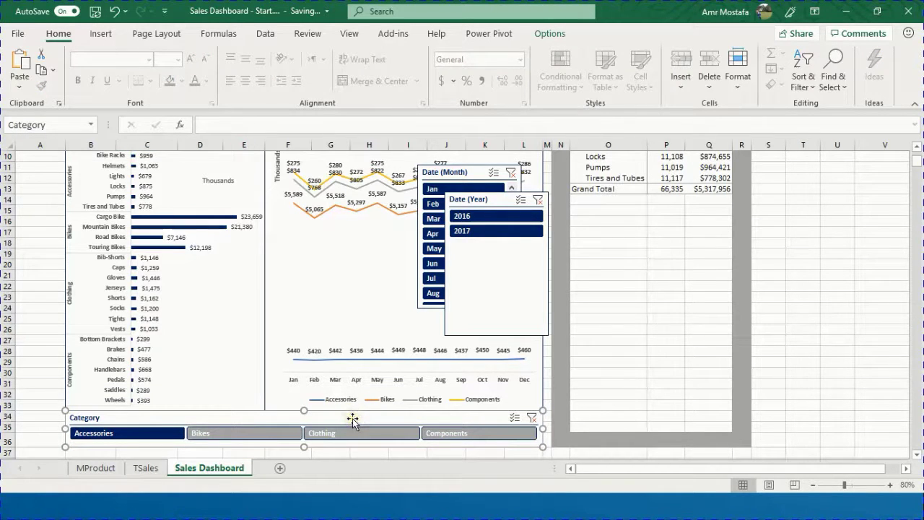
left_click(547, 35)
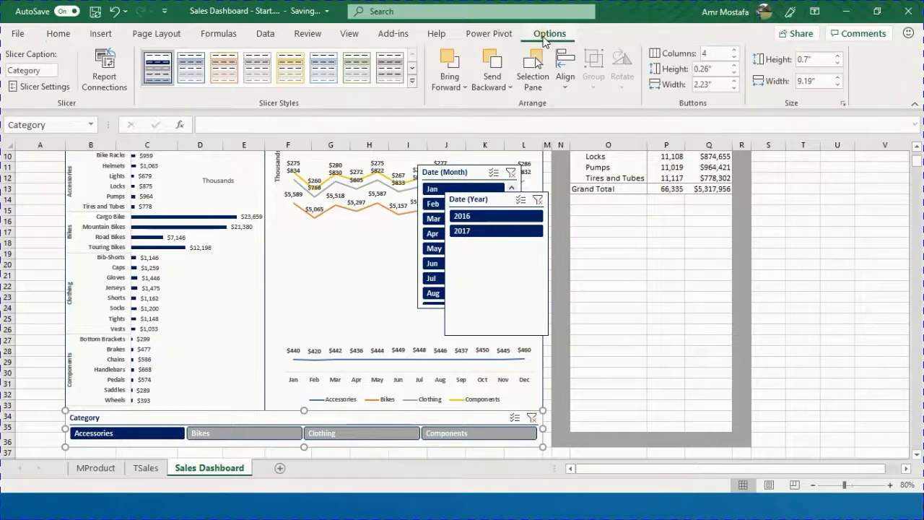
left_click(106, 79)
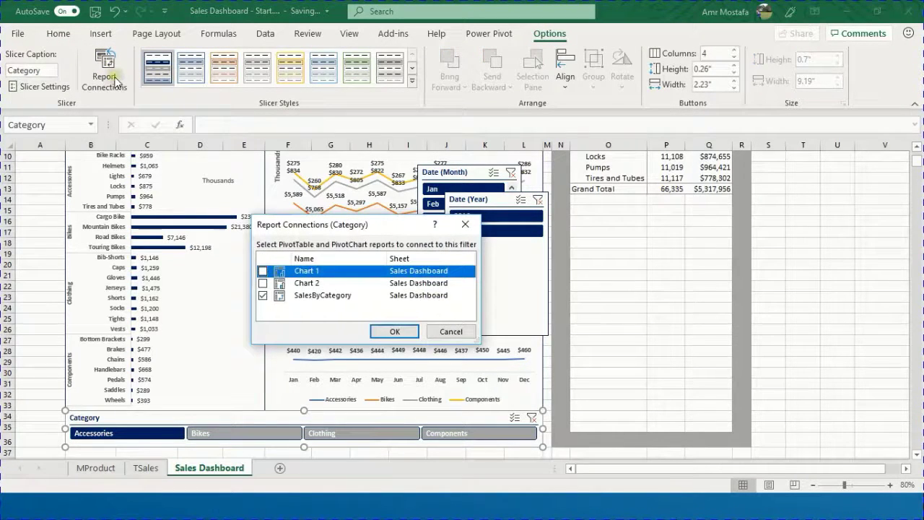
left_click(264, 284)
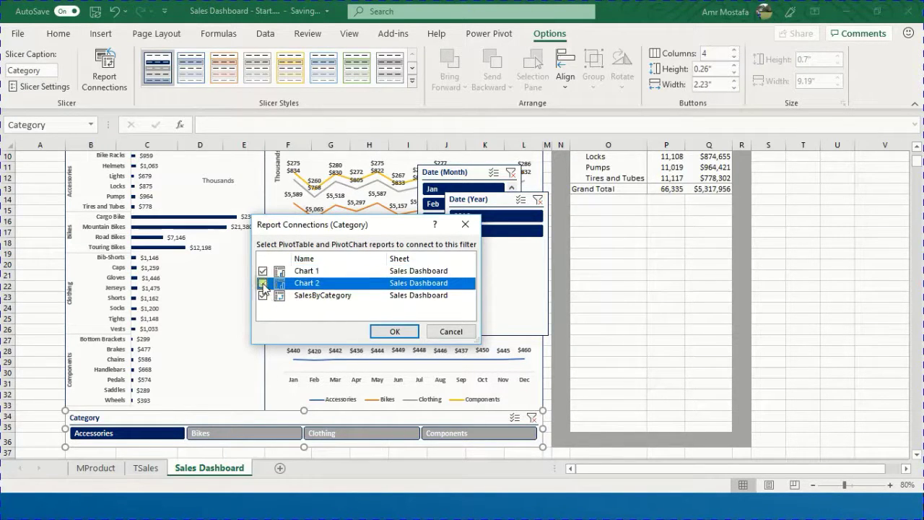
left_click(395, 333)
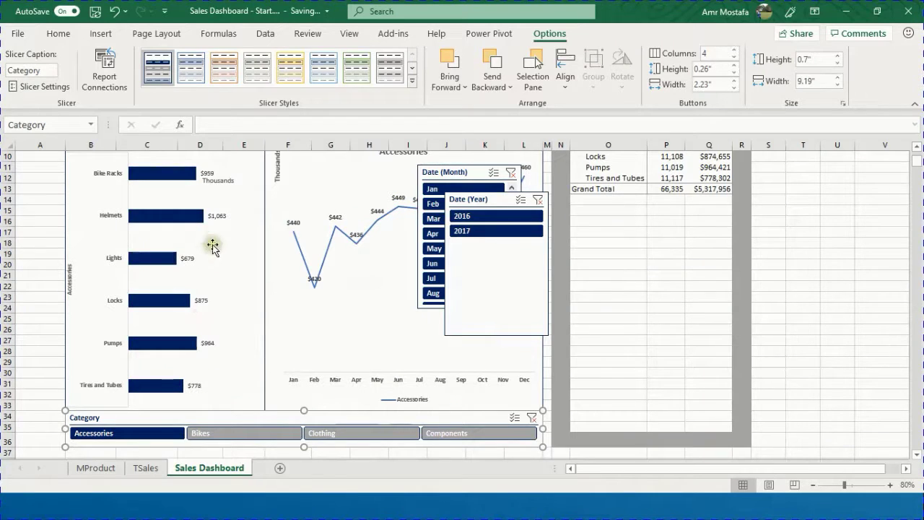
- Check the filtered charts and PivotTable, and clear the Category slicer's filter
left_click(804, 328)
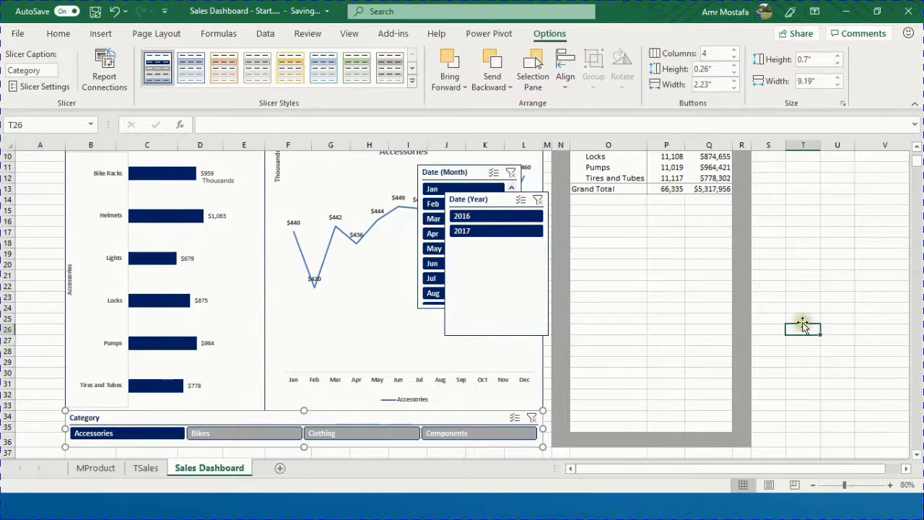
scroll(708, 309, "up", 1)
scroll(619, 225, "up", 1)
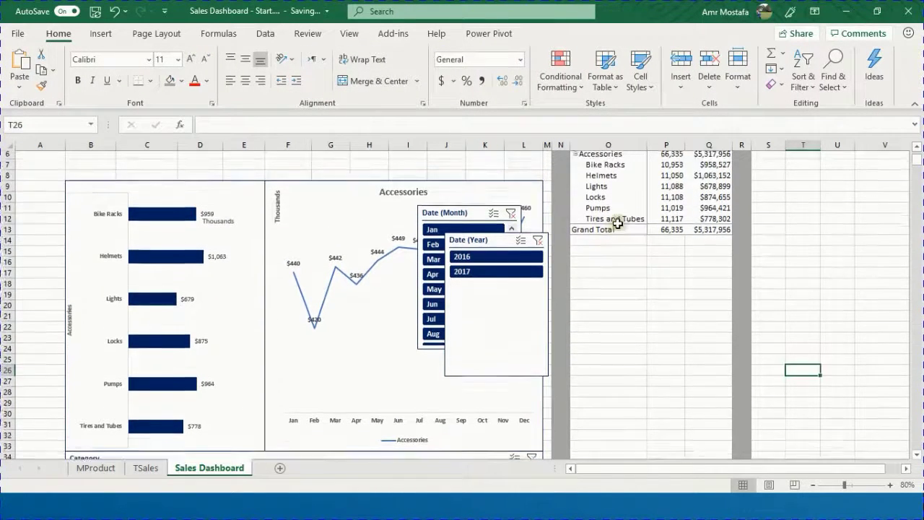
scroll(619, 224, "down", 2)
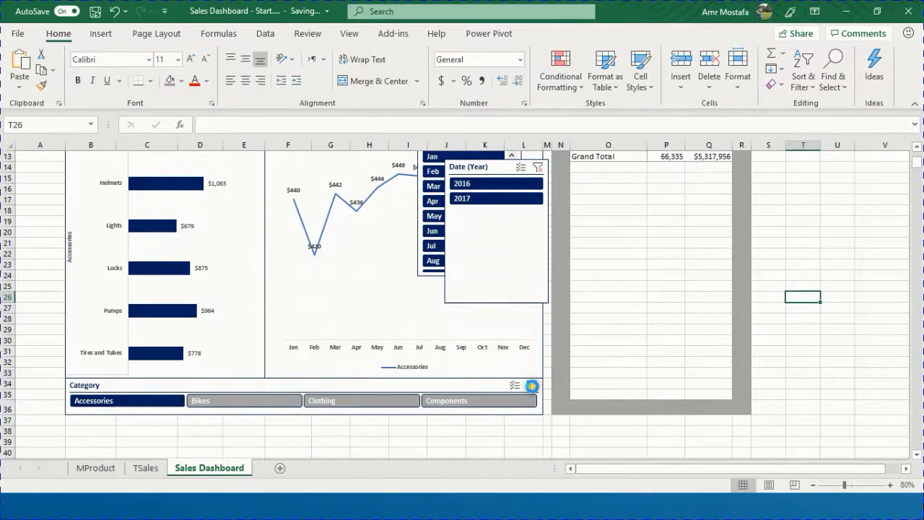
left_click(531, 386)
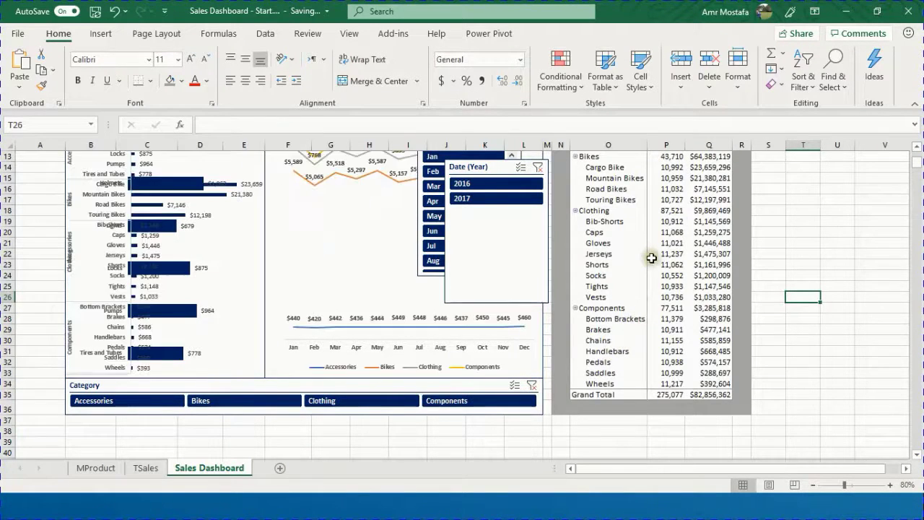
scroll(650, 264, "up", 3)
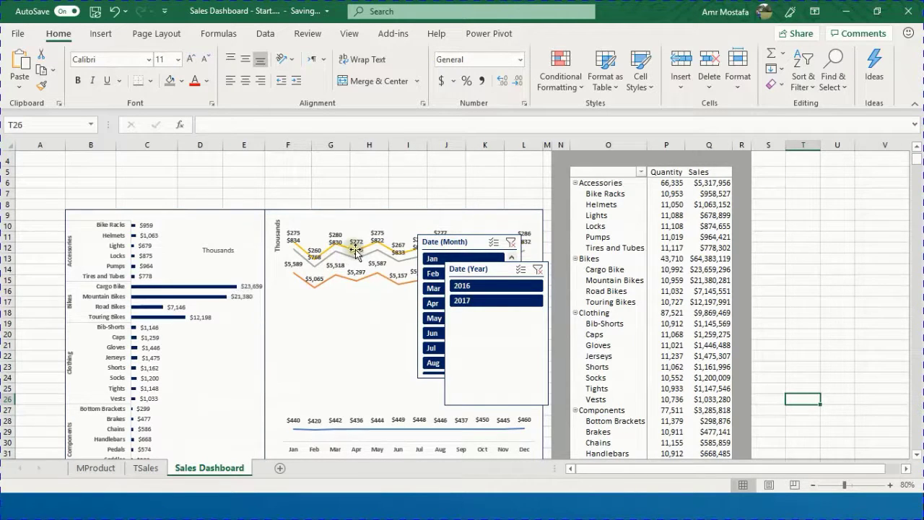
scroll(353, 249, "up", 1)
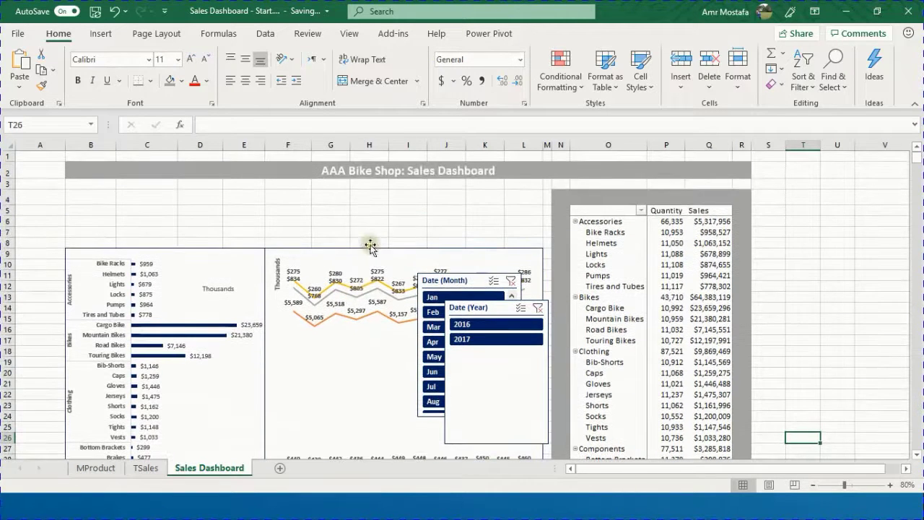
- Move the Date (Year) slicer to B4 under the dashboard title and resize it to about 0.51" high and 9.19" wide
left_click(460, 312)
left_click_drag(460, 312, 76, 197)
left_click_drag(169, 260, 536, 259)
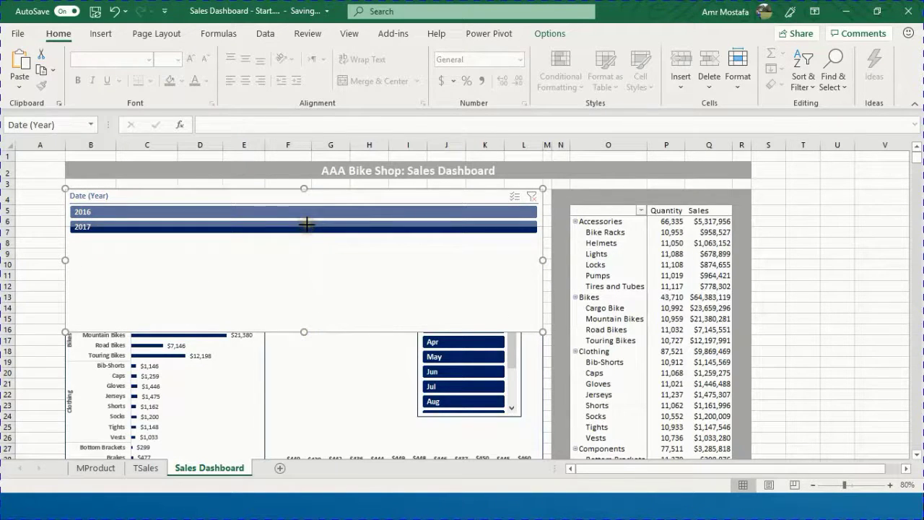
left_click_drag(308, 217, 308, 215)
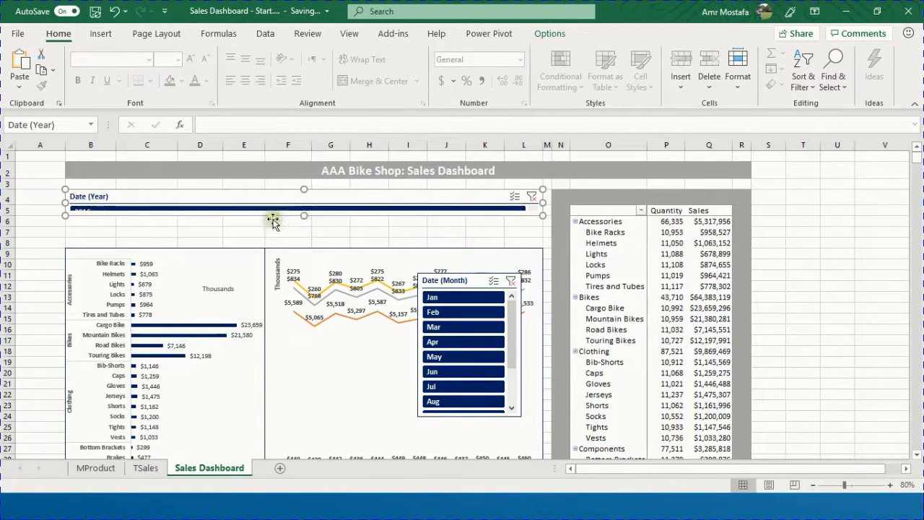
- Format the Date (Year) slicer with 2 columns, no header and a button height of 0.3"
left_click(549, 33)
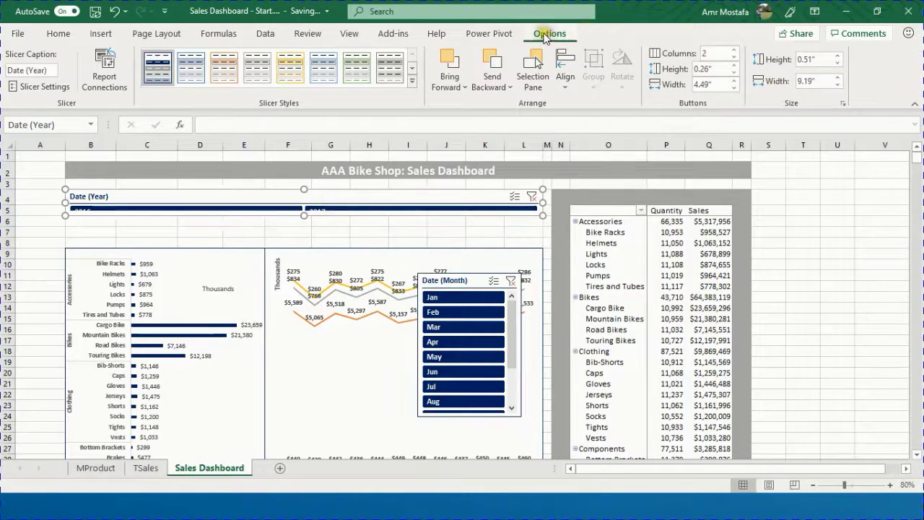
left_click(45, 86)
left_click(376, 335)
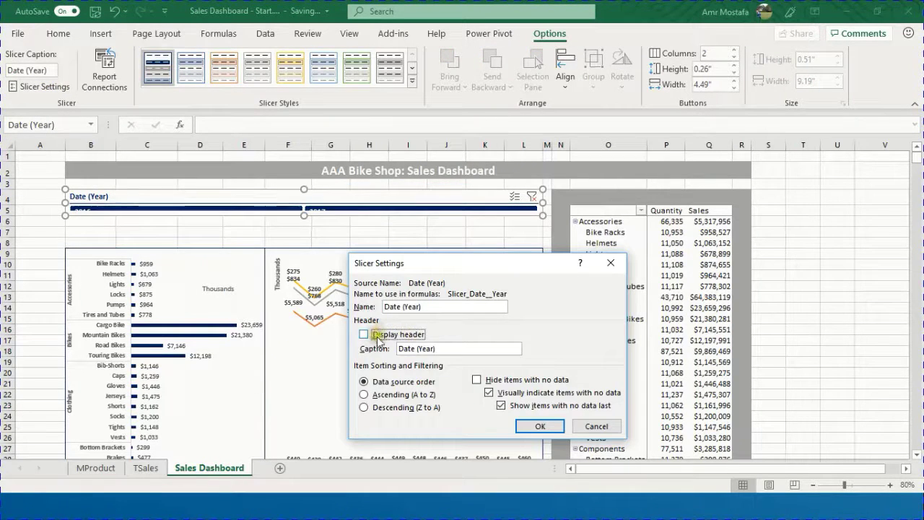
left_click(540, 426)
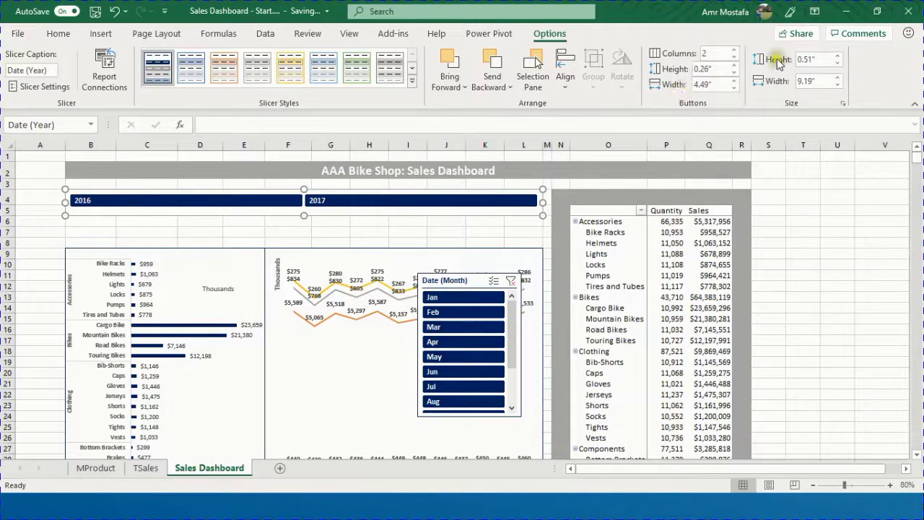
left_click(733, 65)
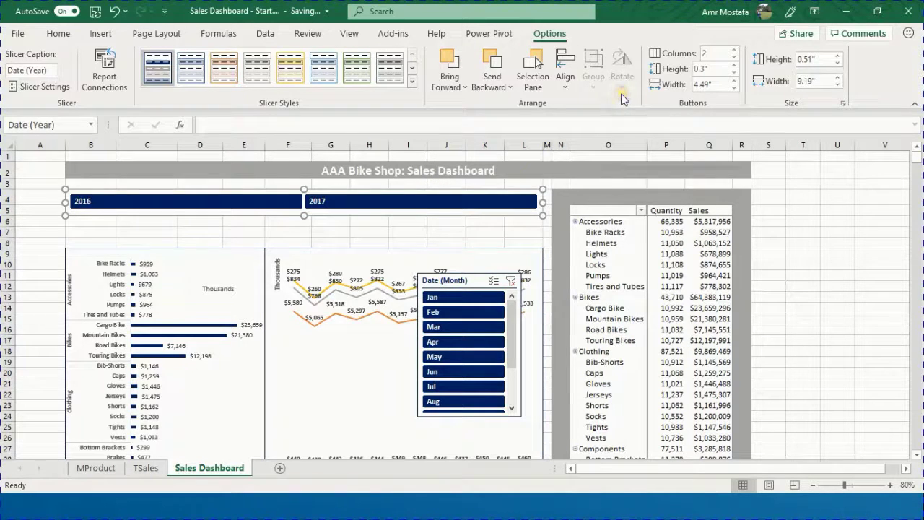
- Connect the Date (Year) slicer to Chart 1 and Chart 2 as well, and filter the dashboard to 2016
left_click(110, 77)
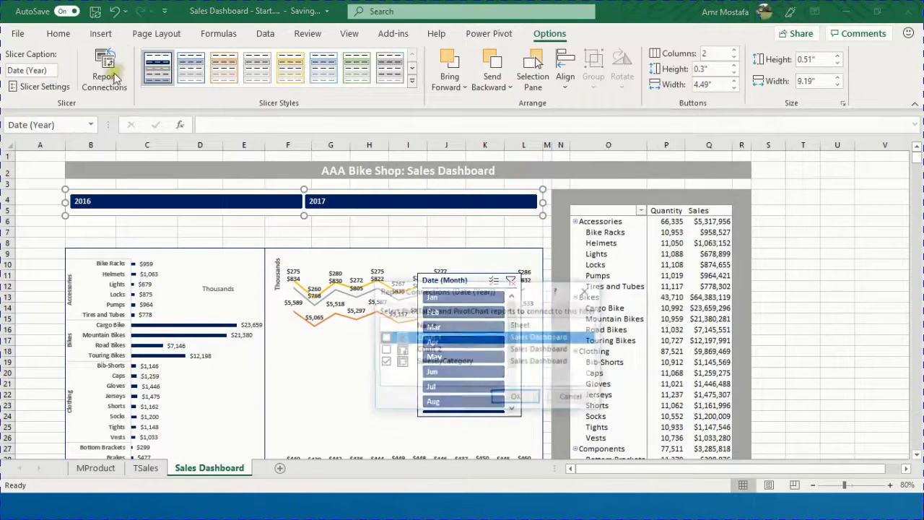
left_click(384, 350)
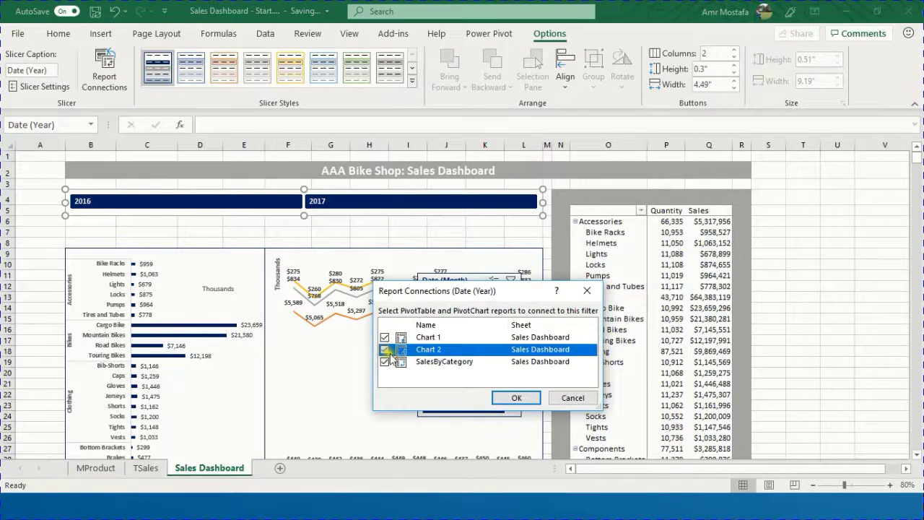
left_click(515, 398)
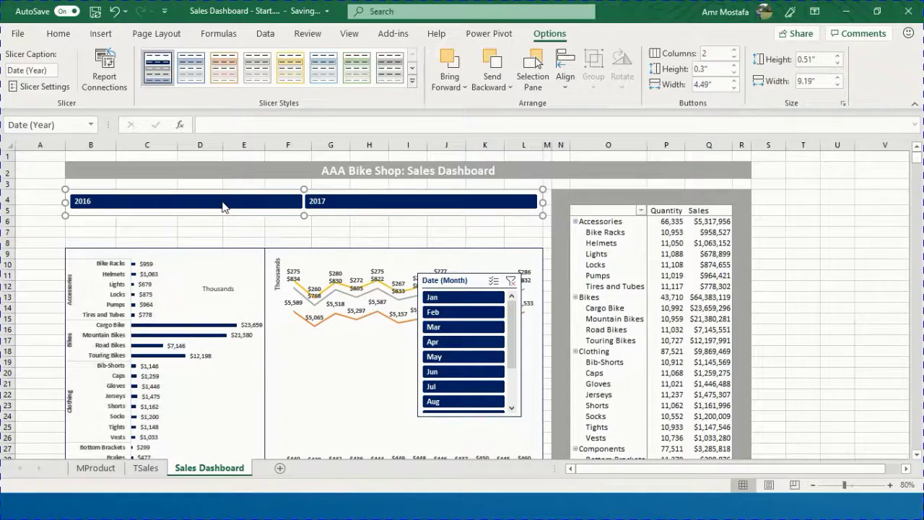
left_click(227, 203)
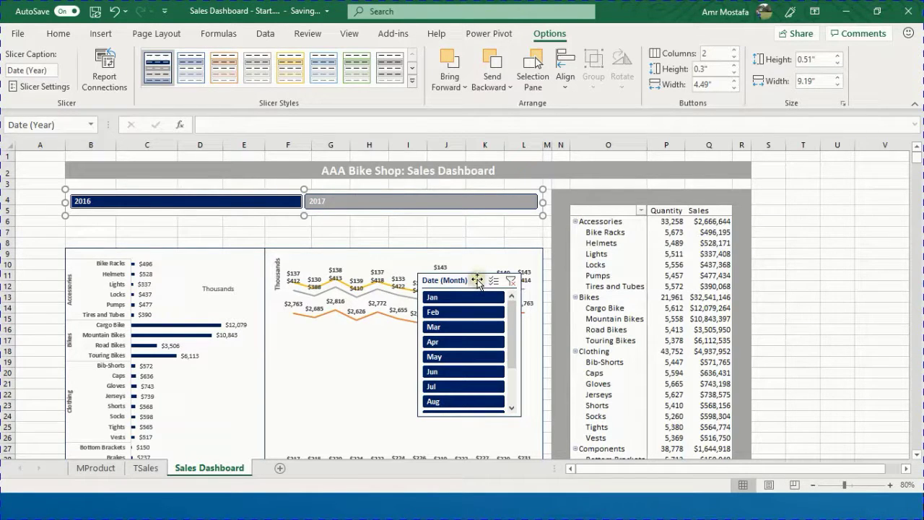
- Move the Date (Month) slicer directly below the year slicer and resize it to about 0.61" high and 9.19" wide
left_click_drag(476, 280, 125, 223)
left_click_drag(168, 287, 543, 269)
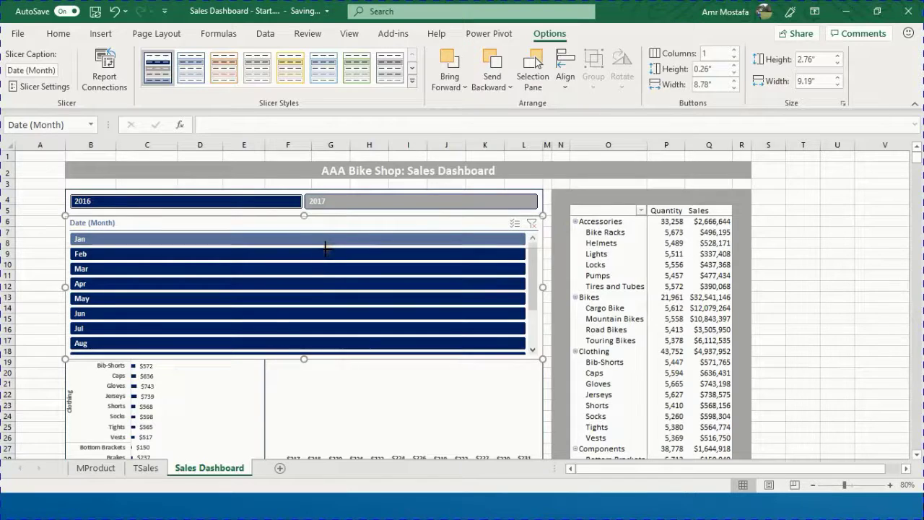
left_click_drag(325, 247, 325, 248)
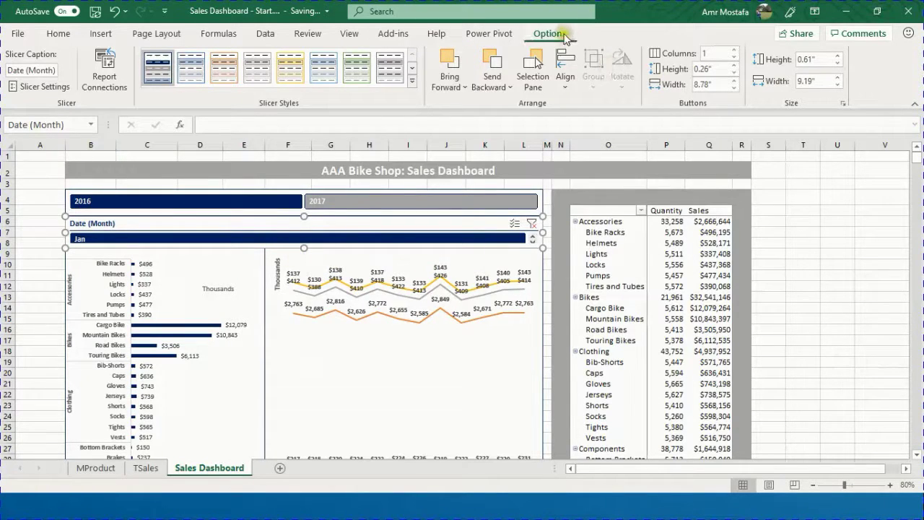
- Format the Date (Month) slicer with no header, 12 columns and a button height of 0.4"
left_click(41, 87)
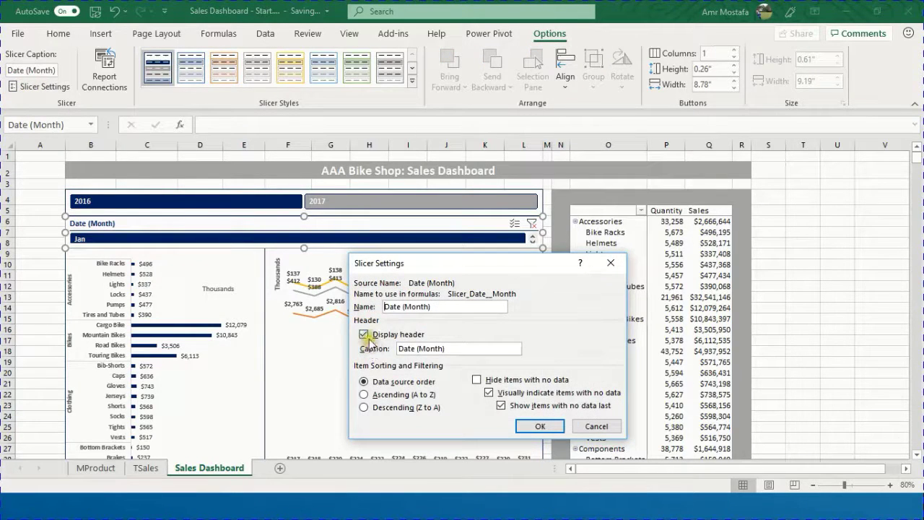
left_click(550, 429)
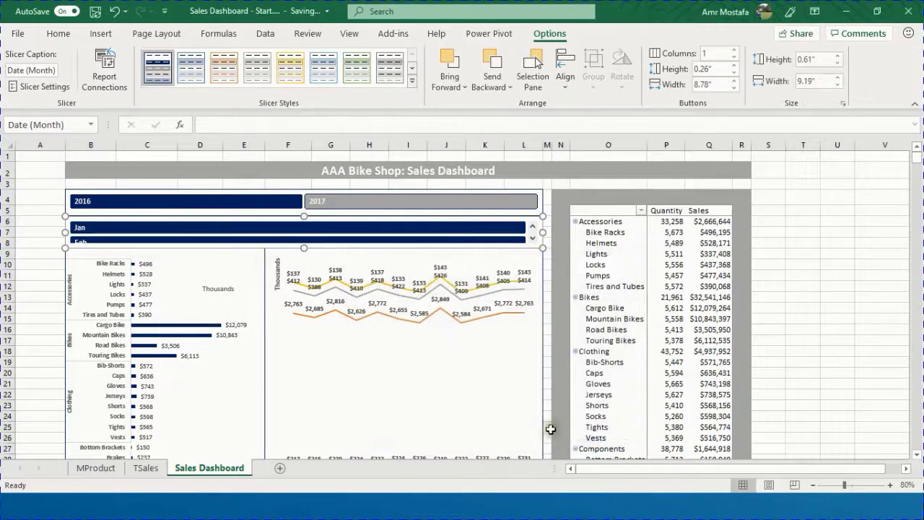
double_click(710, 55)
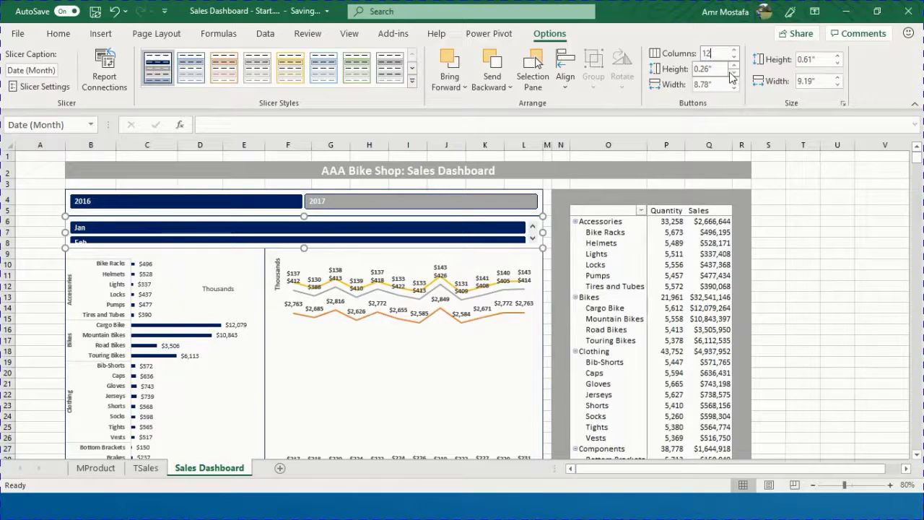
key("Return")
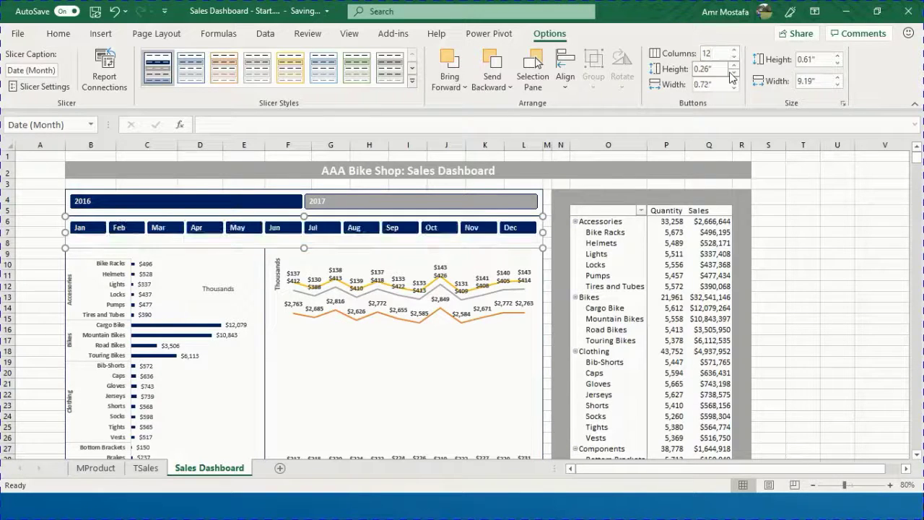
left_click(735, 65)
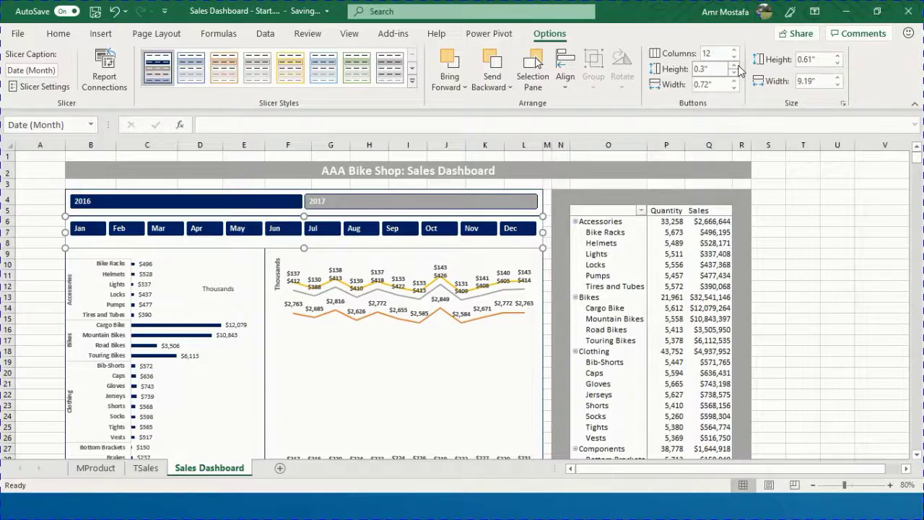
left_click(736, 65)
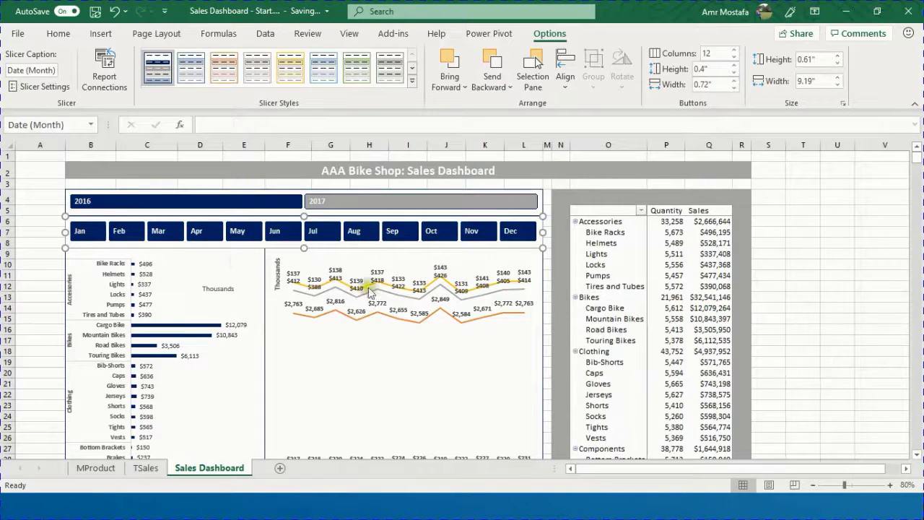
- Connect the Date (Month) slicer to Chart 1 in addition to the SalesByCategory PivotTable, and filter the dashboard to Mar
left_click(105, 73)
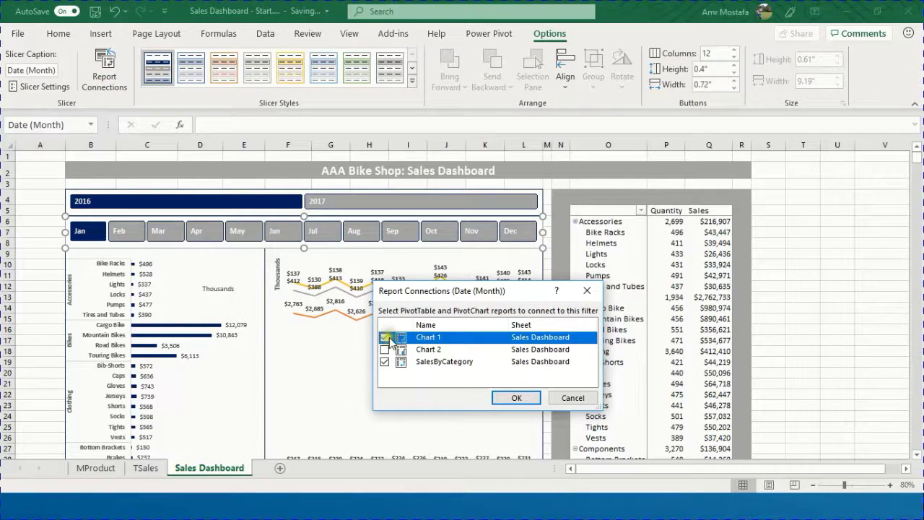
left_click(517, 398)
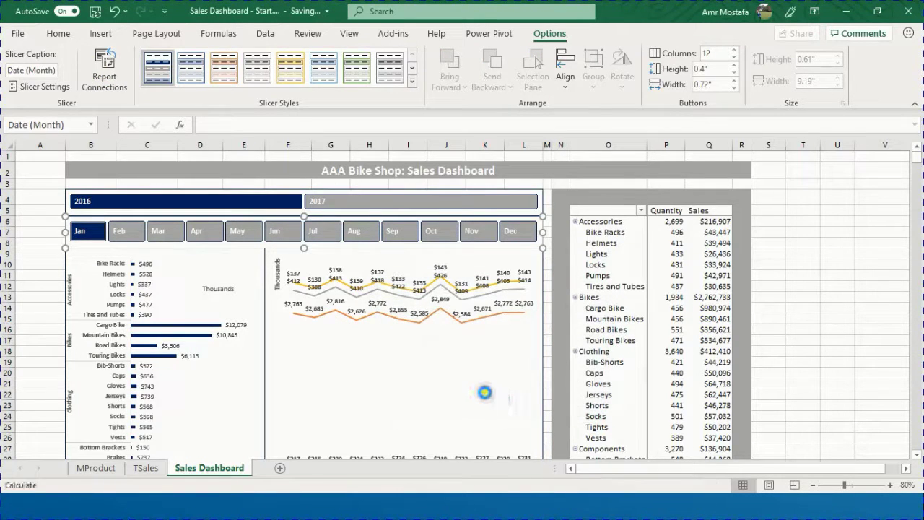
left_click(119, 237)
left_click(166, 231)
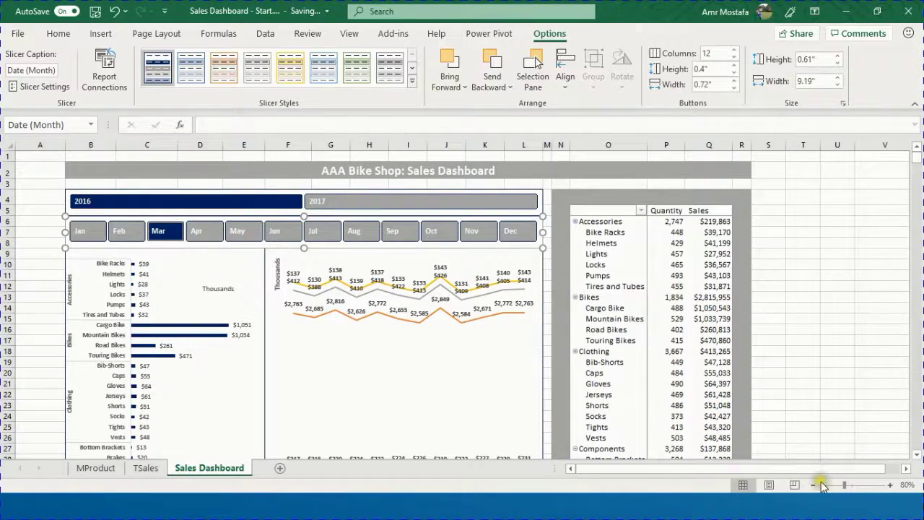
- Collapse the ribbon and hide the gridlines, headings and formula bar on the Sales Dashboard sheet
left_click(914, 107)
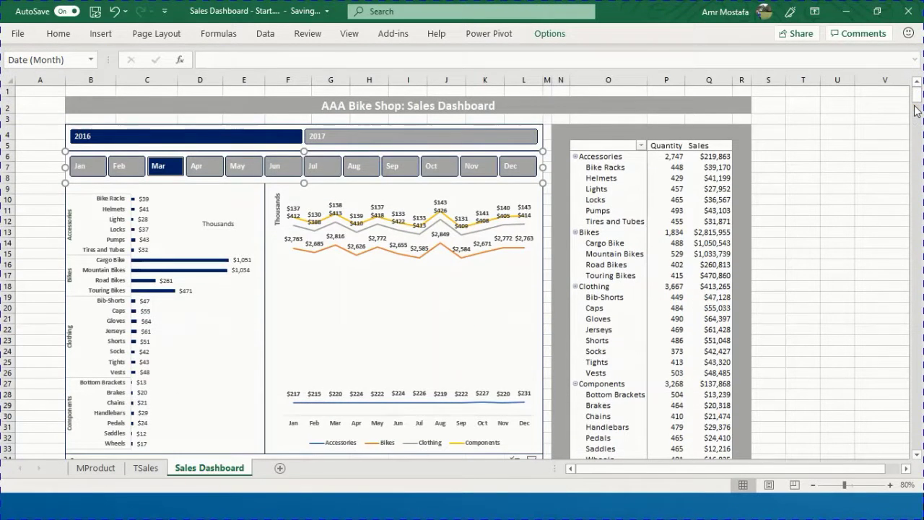
left_click(348, 34)
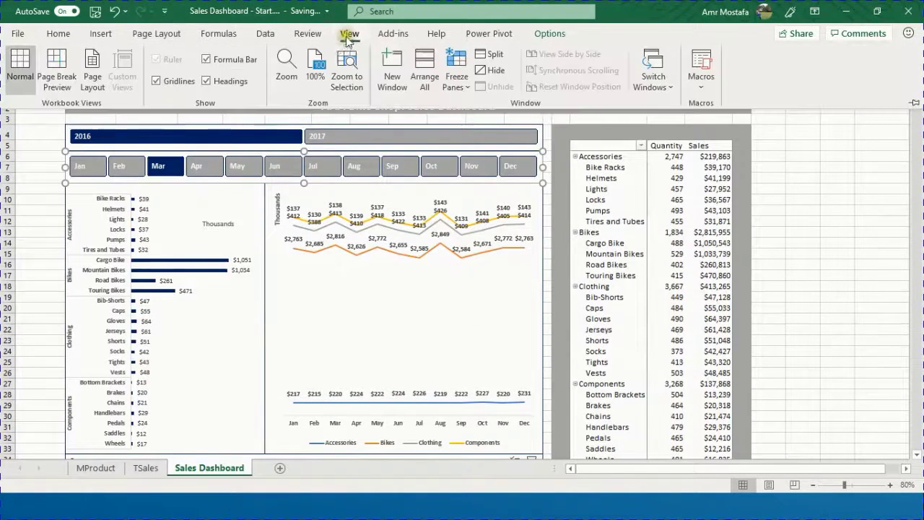
left_click(208, 82)
left_click(216, 61)
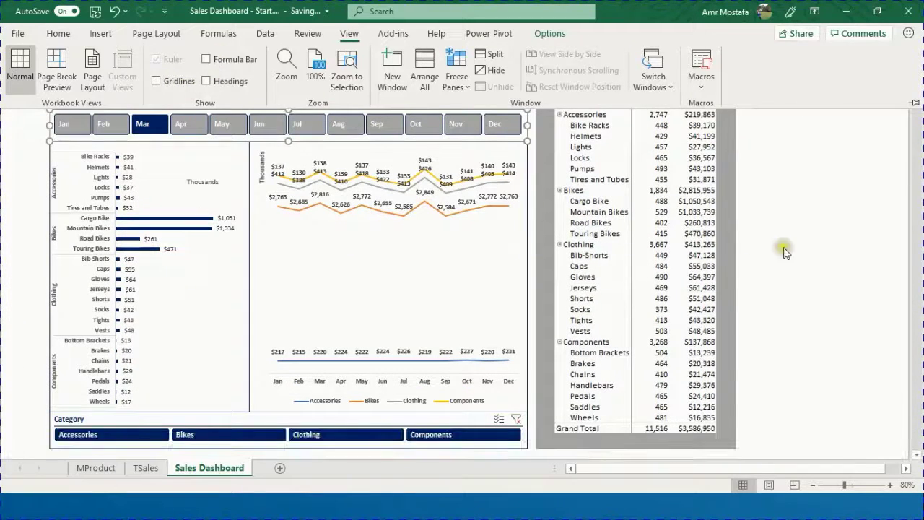
left_click(808, 252)
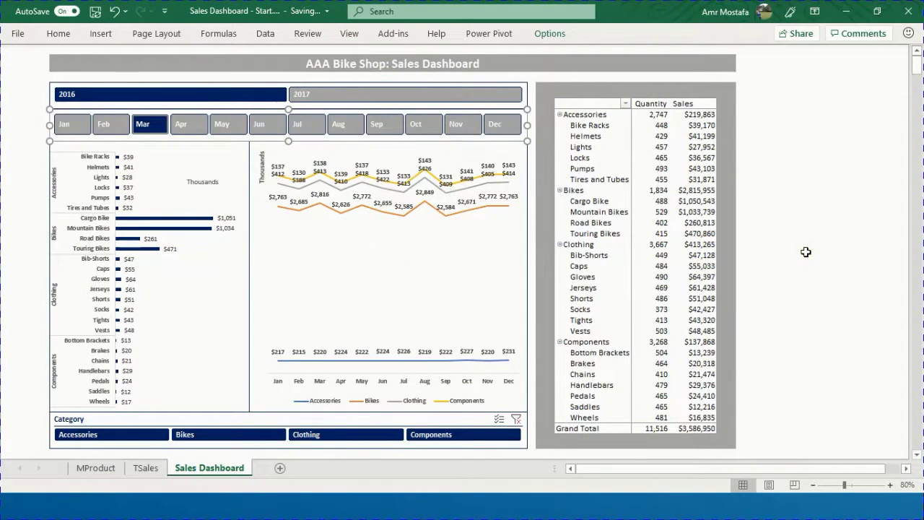